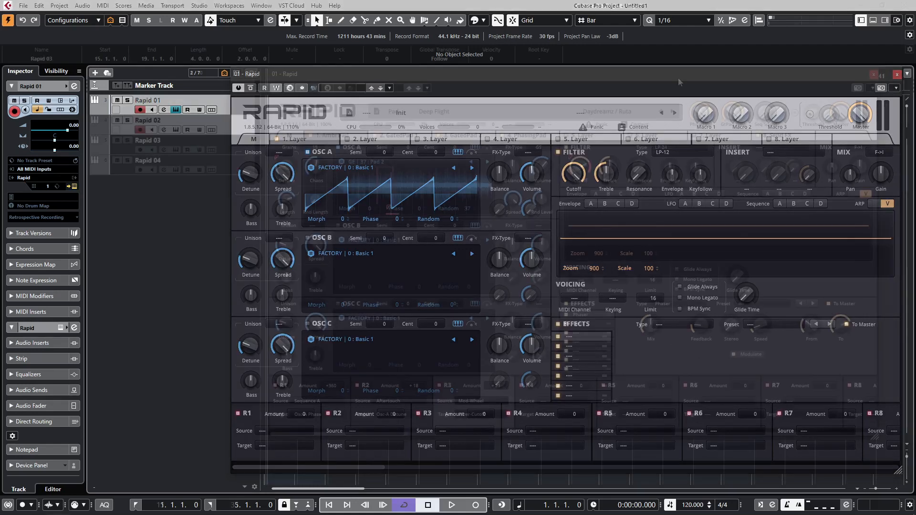
Play the project and open the Rapid 02, Rapid 03 and Rapid 01 instrument editors to view their presets
{"action": "key", "text": "space"}
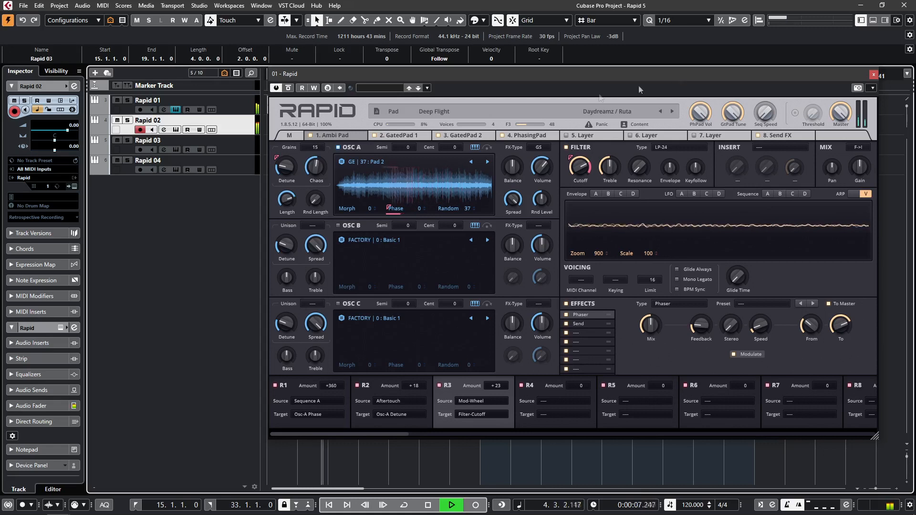
{"action": "left_click", "coordinate": [175, 129]}
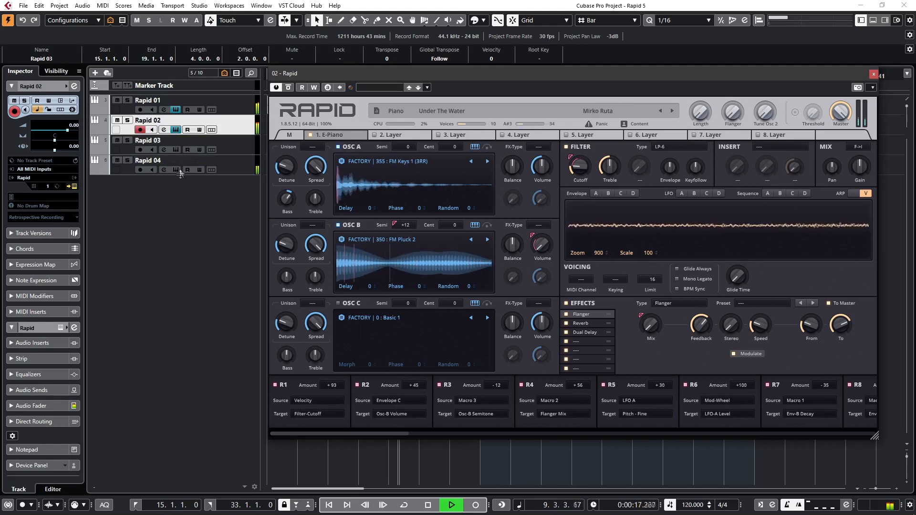
{"action": "left_click", "coordinate": [176, 149]}
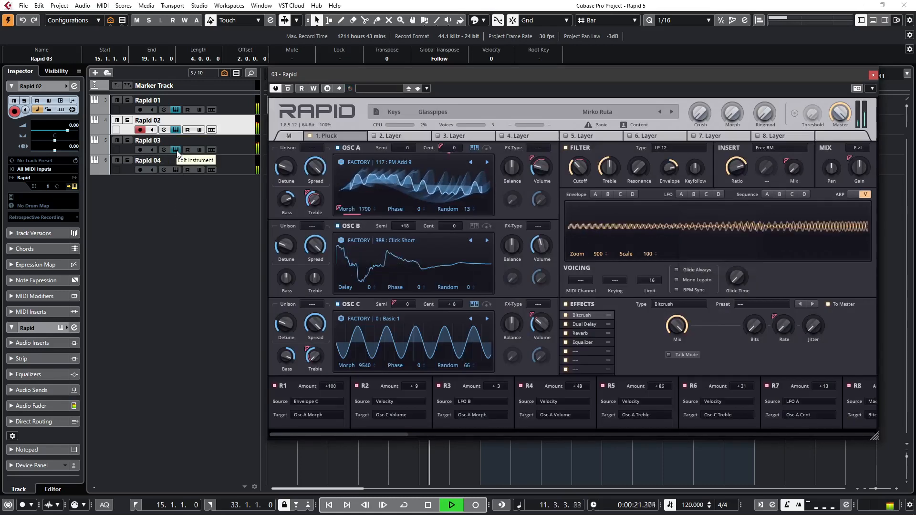
{"action": "left_click", "coordinate": [176, 109]}
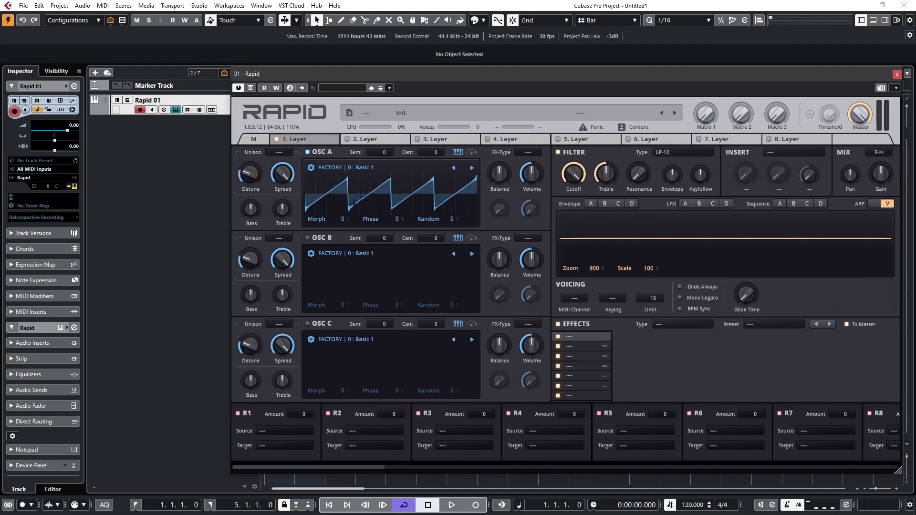
Try morphing oscillator A's Basic 1 wavetable and load factory wavetable 3 : Analog Saws in its place
{"action": "left_click_drag", "start_coordinate": [337, 220], "coordinate": [337, 0]}
{"action": "left_click", "coordinate": [320, 168]}
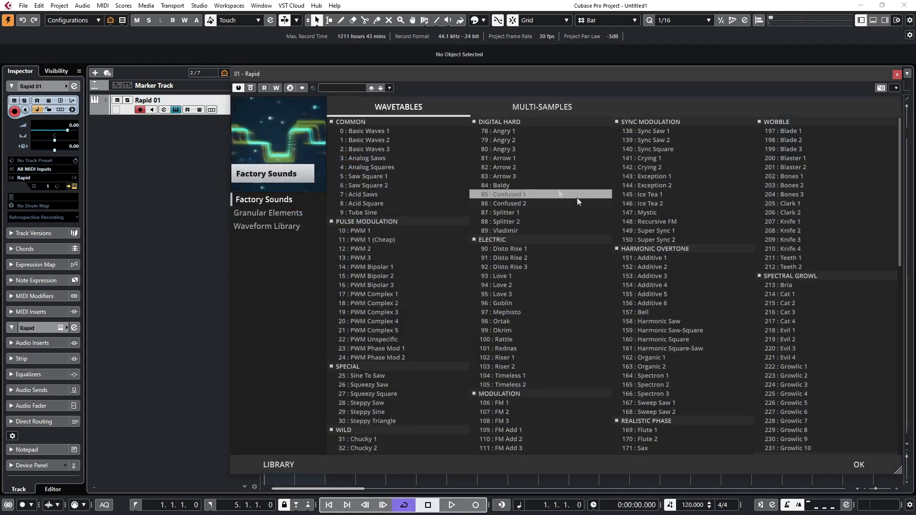
{"action": "scroll", "coordinate": [577, 198], "scroll_direction": "down", "scroll_amount": 10}
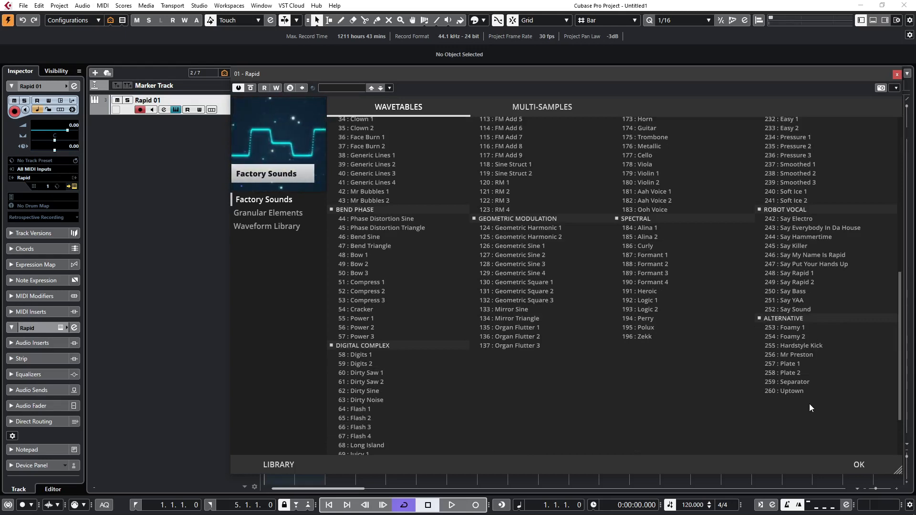
{"action": "scroll", "coordinate": [701, 390], "scroll_direction": "up", "scroll_amount": 10}
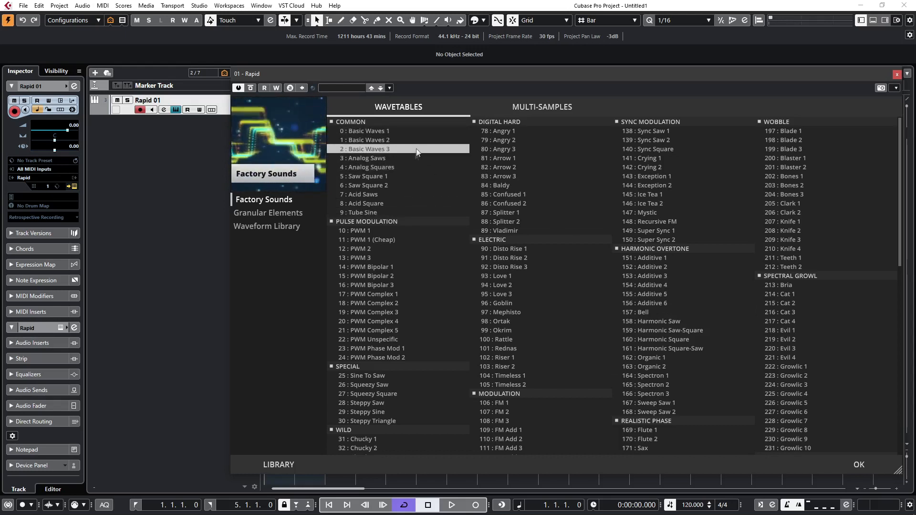
{"action": "double_click", "coordinate": [405, 158]}
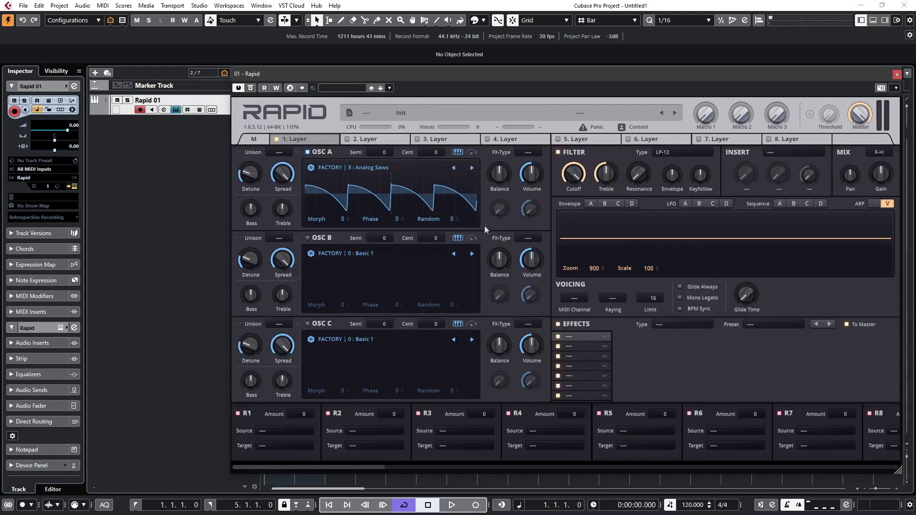
Try increasing Morph amounts on oscillator A up to 4540 and reset the Morph to 0
{"action": "left_click_drag", "start_coordinate": [343, 219], "coordinate": [342, 186]}
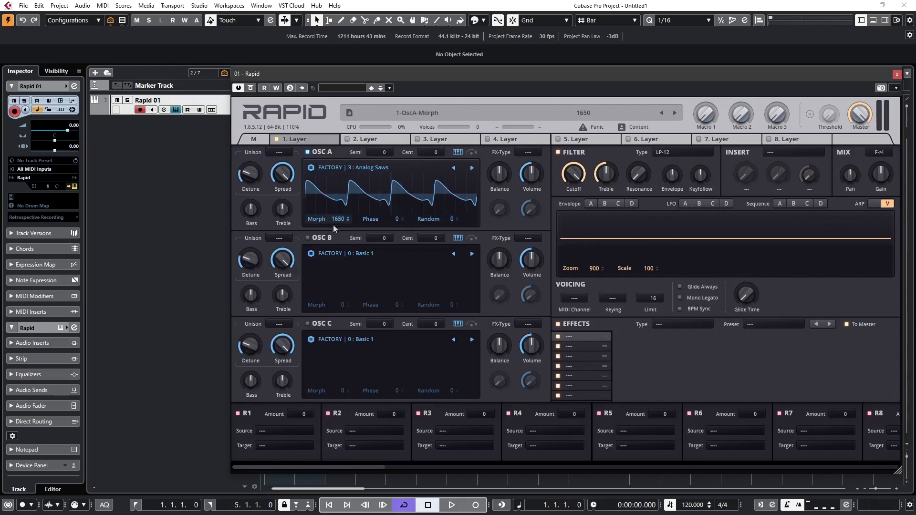
{"action": "left_click_drag", "start_coordinate": [328, 222], "coordinate": [328, 189]}
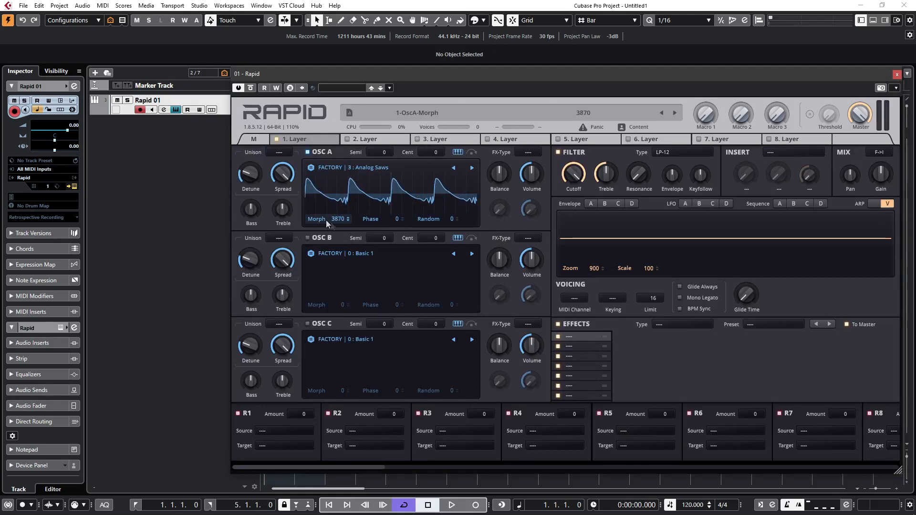
{"action": "left_click_drag", "start_coordinate": [338, 219], "coordinate": [338, 213]}
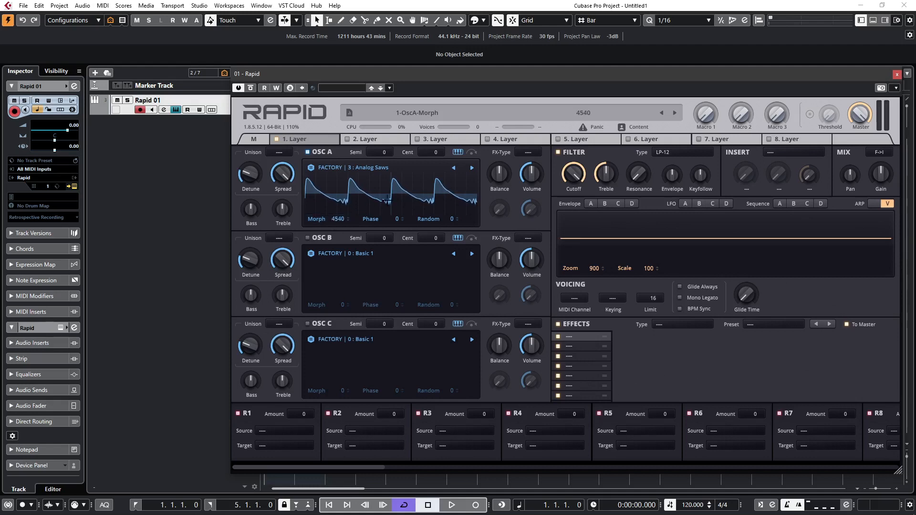
{"action": "left_click", "coordinate": [338, 219], "text": "ctrl"}
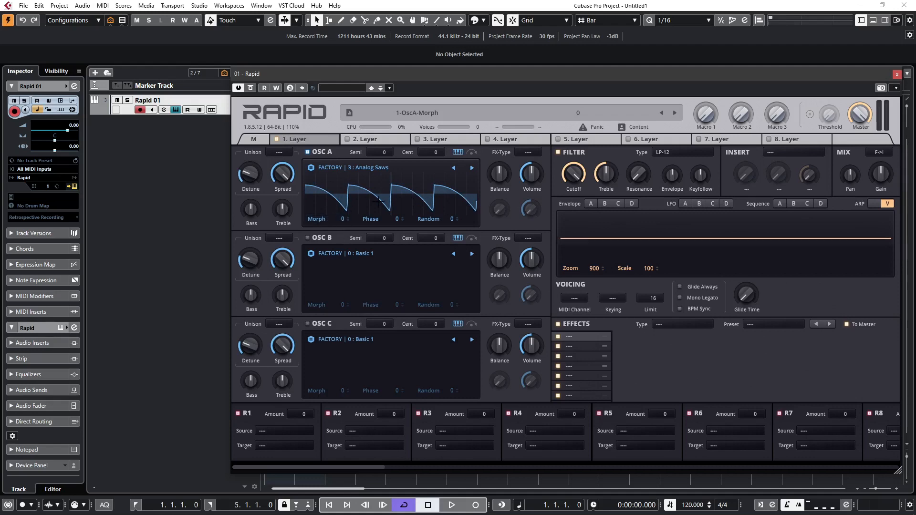
Load factory wavetable 0 : Basic Waves 1 into oscillator A
{"action": "left_click", "coordinate": [336, 165]}
{"action": "left_click", "coordinate": [356, 134]}
{"action": "double_click", "coordinate": [355, 131]}
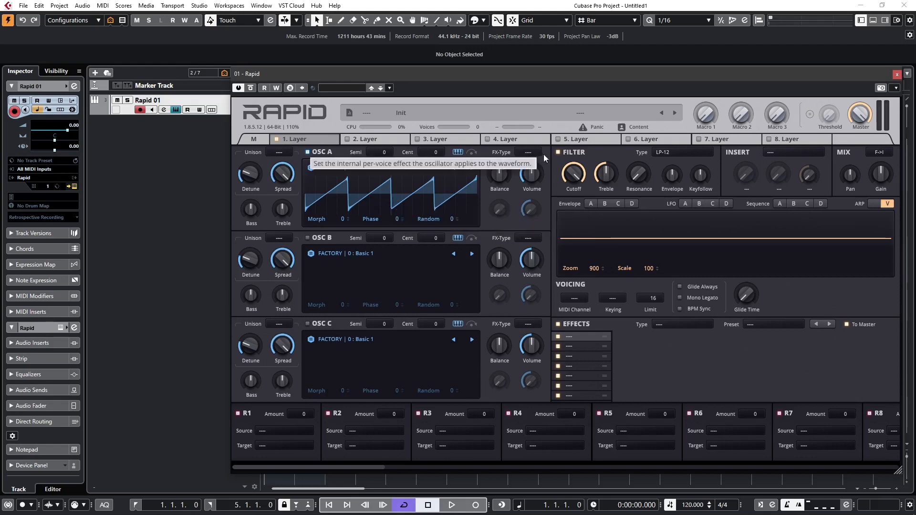
Apply the Hard Sync Add effect to oscillator A, raise its Sync amount and lower the oscillator's volume to 27.20 %
{"action": "left_click", "coordinate": [528, 153]}
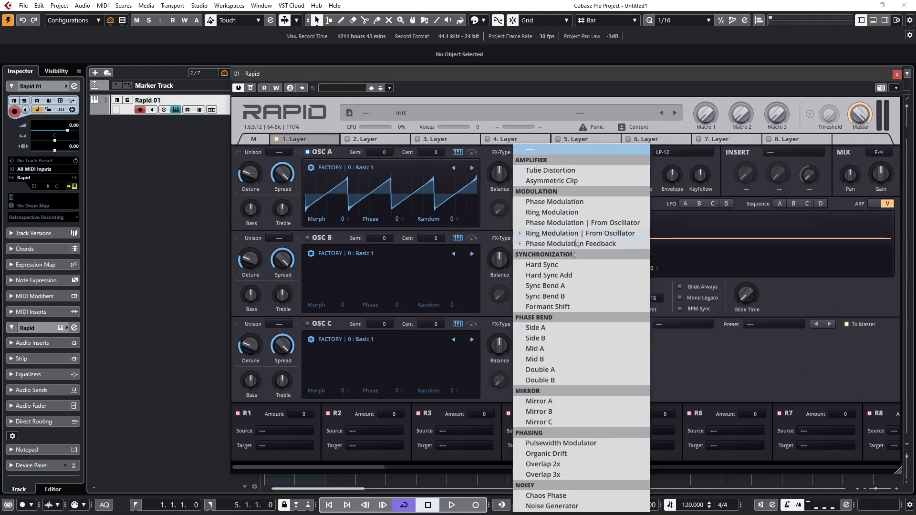
{"action": "left_click", "coordinate": [549, 275]}
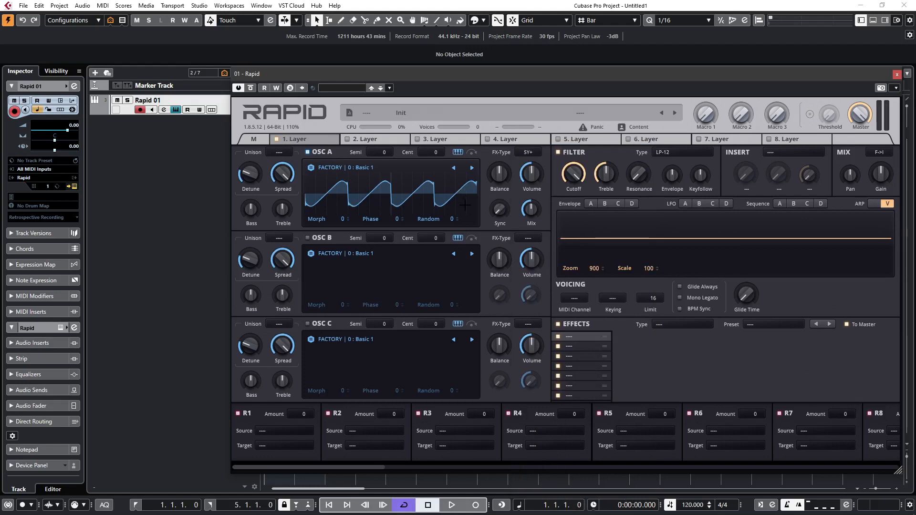
{"action": "left_click_drag", "start_coordinate": [502, 213], "coordinate": [530, 162]}
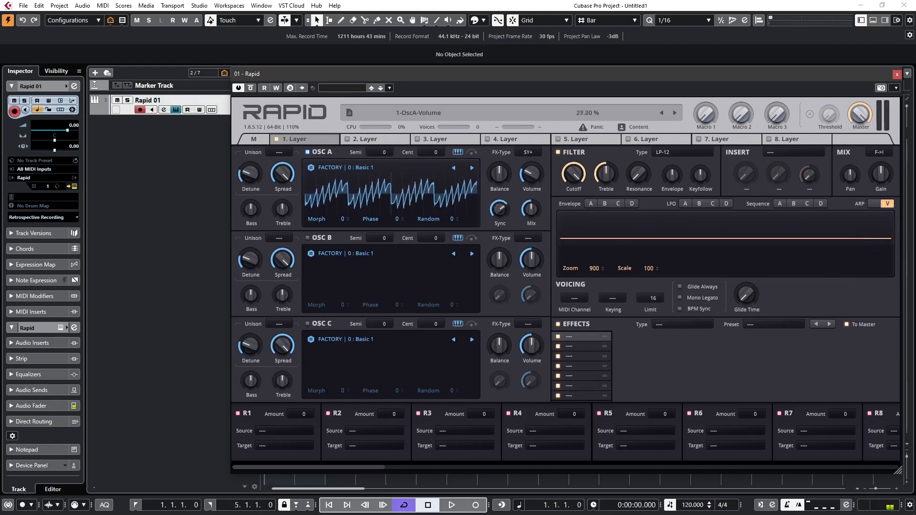
Try different Sync and Mix amounts for oscillator A's Hard Sync Add effect
{"action": "left_click_drag", "start_coordinate": [504, 206], "coordinate": [504, 272]}
{"action": "left_click_drag", "start_coordinate": [535, 208], "coordinate": [535, 251]}
{"action": "left_click_drag", "start_coordinate": [504, 212], "coordinate": [504, 169]}
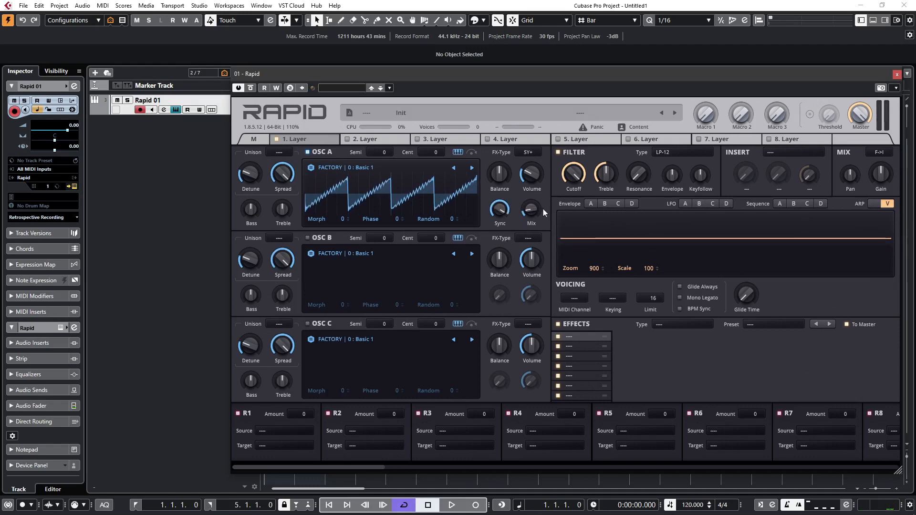
{"action": "left_click_drag", "start_coordinate": [531, 210], "coordinate": [532, 203]}
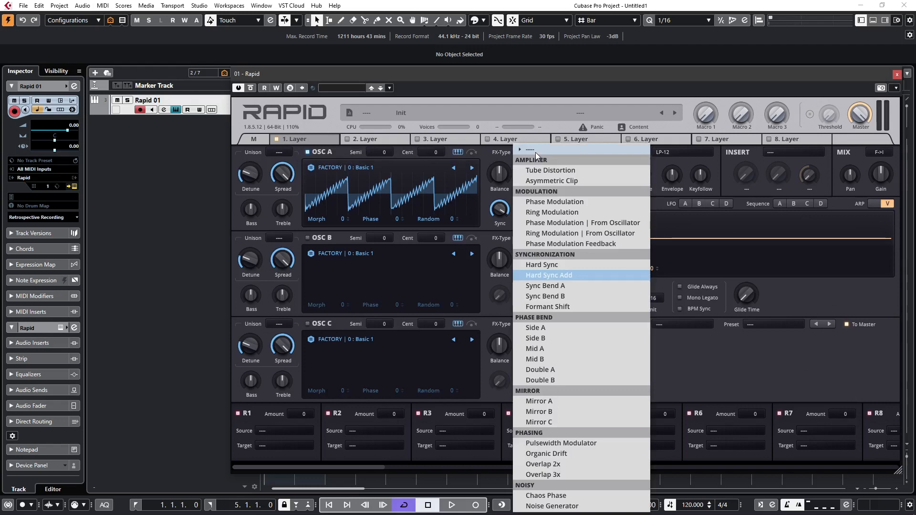
Try the Double A phase bend and the Mirror A effect on oscillator A with different Bend and Phase amounts
{"action": "left_click", "coordinate": [551, 369]}
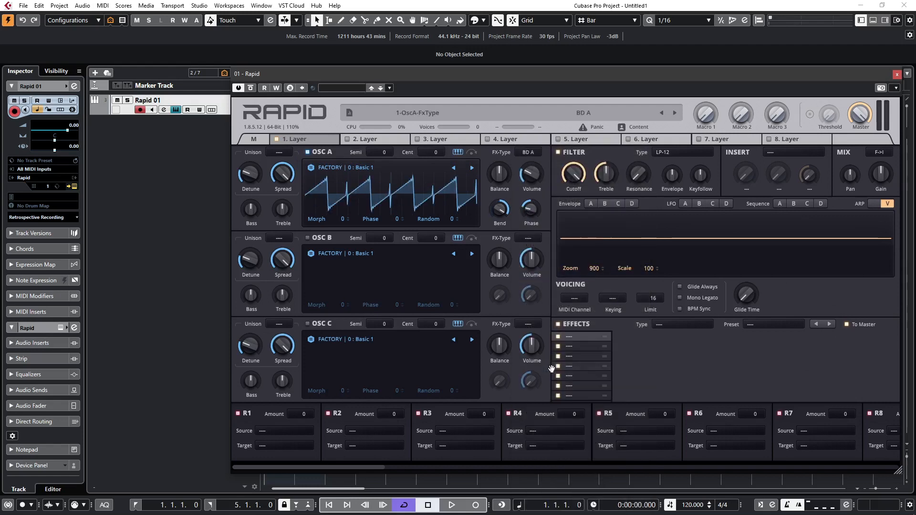
{"action": "left_click_drag", "start_coordinate": [500, 208], "coordinate": [548, 175]}
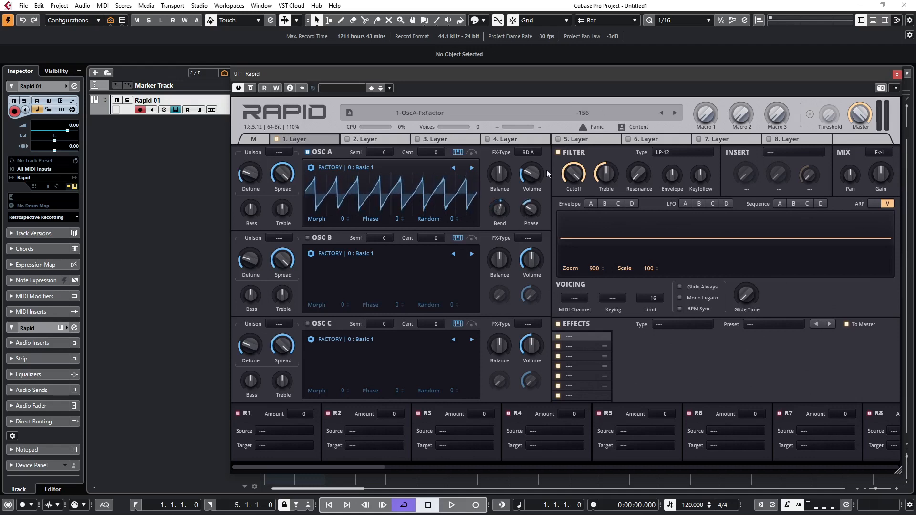
{"action": "left_click", "coordinate": [530, 153]}
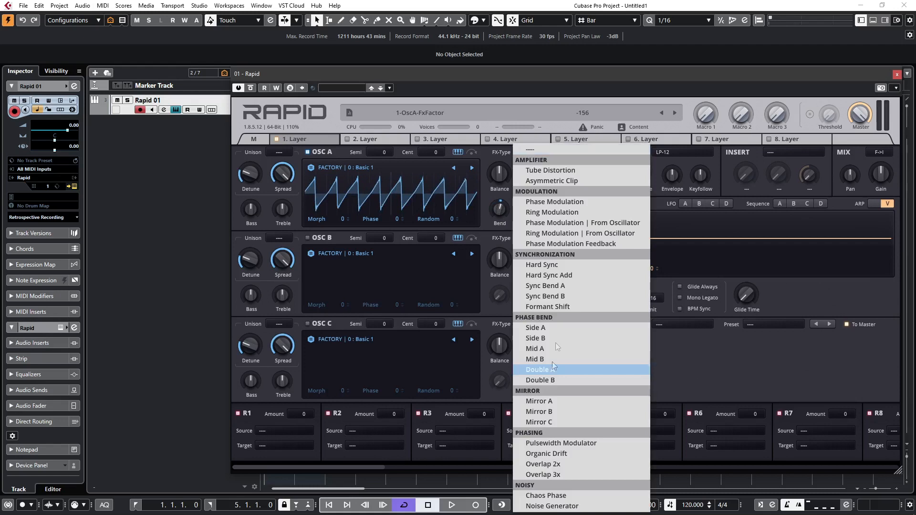
{"action": "left_click", "coordinate": [539, 402]}
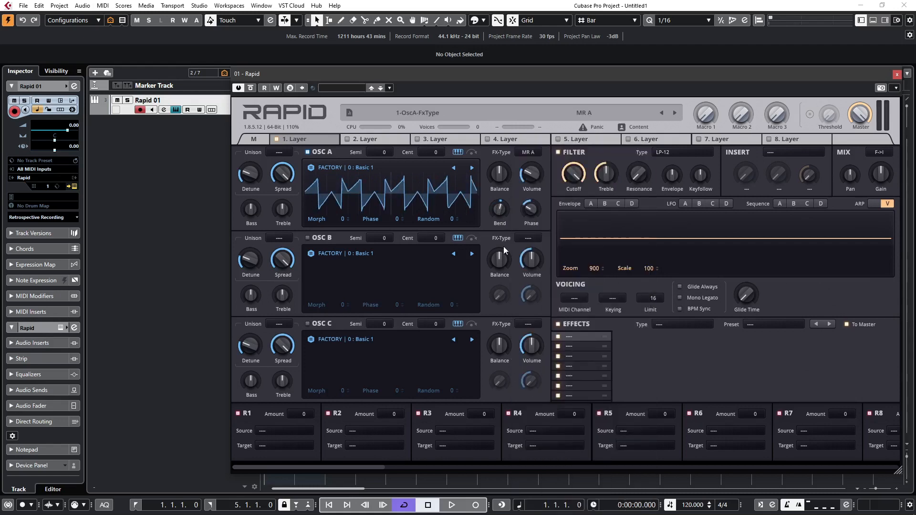
{"action": "left_click_drag", "start_coordinate": [500, 211], "coordinate": [501, 241]}
{"action": "mouse_move", "coordinate": [531, 211]}
{"action": "left_mouse_down"}
{"action": "mouse_move", "coordinate": [531, 177]}
{"action": "mouse_move", "coordinate": [535, 214]}
{"action": "left_mouse_up"}
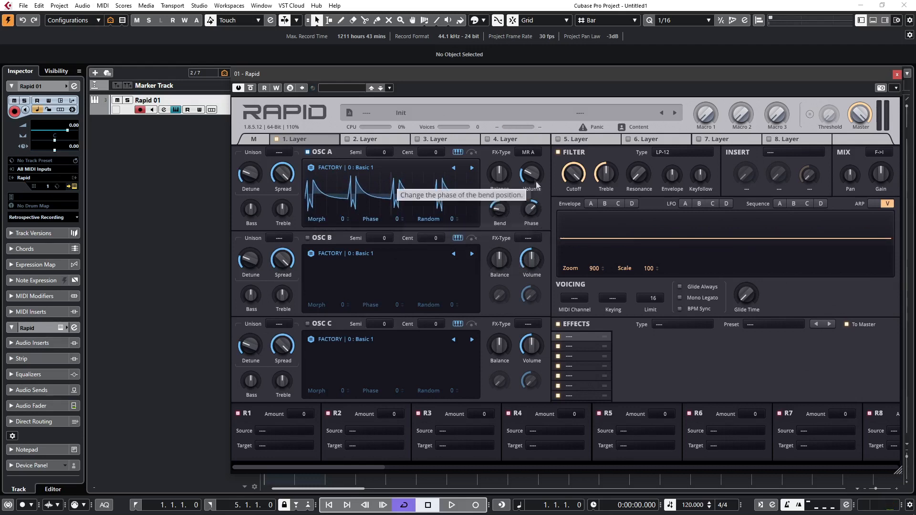
Switch oscillator A's effect to Organic Drift, lower the Drift amount and adjust the Warm amount
{"action": "left_click", "coordinate": [529, 152]}
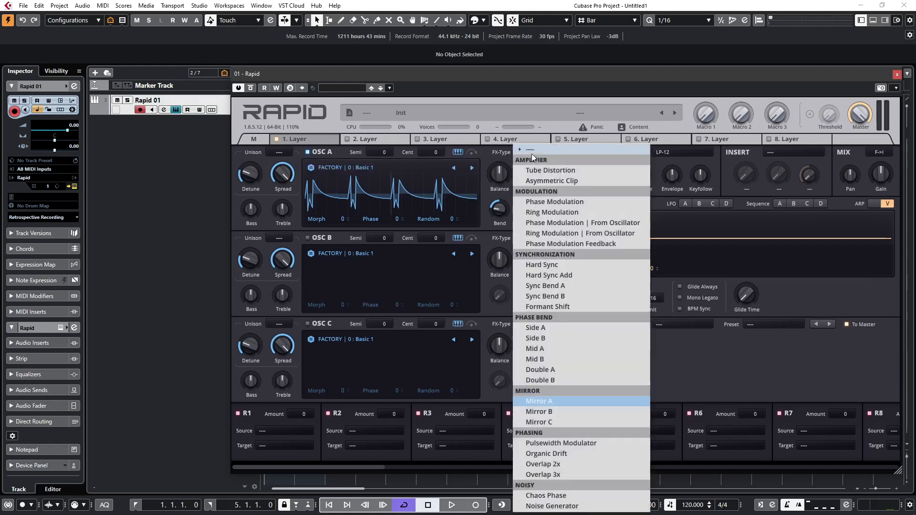
{"action": "left_click", "coordinate": [564, 454]}
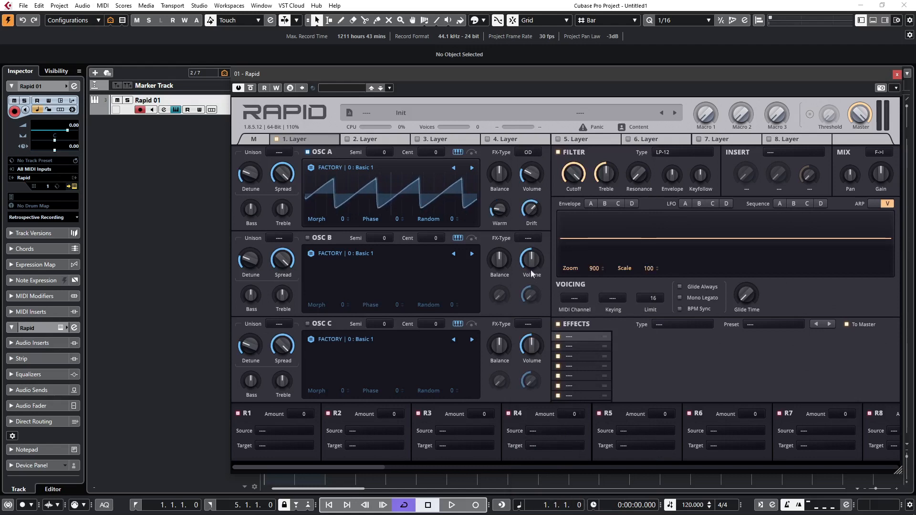
{"action": "left_click_drag", "start_coordinate": [529, 210], "coordinate": [530, 244]}
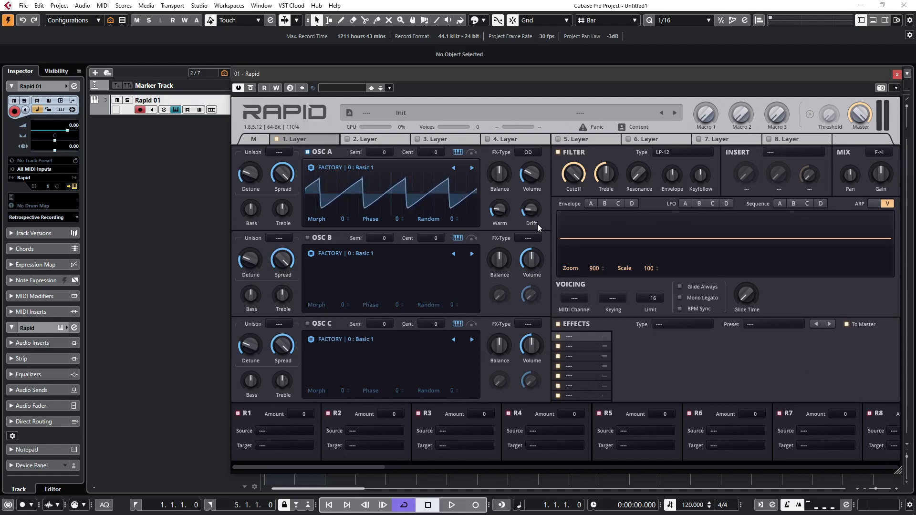
{"action": "mouse_move", "coordinate": [496, 209]}
{"action": "left_mouse_down"}
{"action": "mouse_move", "coordinate": [496, 184]}
{"action": "mouse_move", "coordinate": [496, 223]}
{"action": "mouse_move", "coordinate": [496, 192]}
{"action": "mouse_move", "coordinate": [496, 221]}
{"action": "mouse_move", "coordinate": [497, 210]}
{"action": "left_mouse_up"}
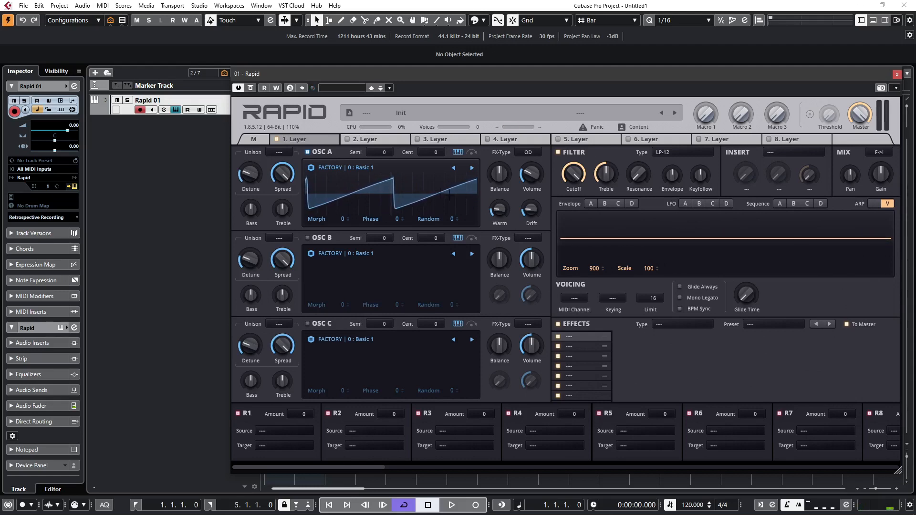
Copy oscillator A's settings onto oscillator B and detune oscillator A to +11 cents and oscillator B to -9 cents
{"action": "right_click", "coordinate": [327, 155]}
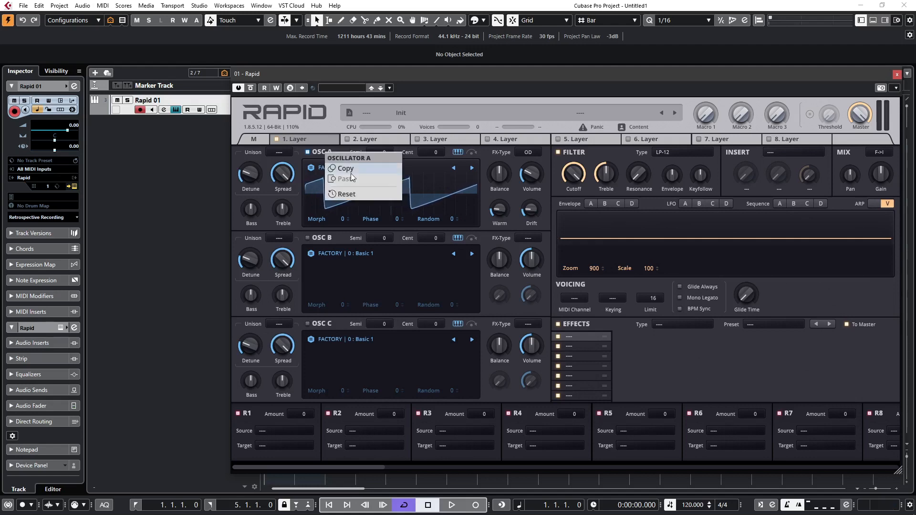
{"action": "left_click", "coordinate": [345, 170]}
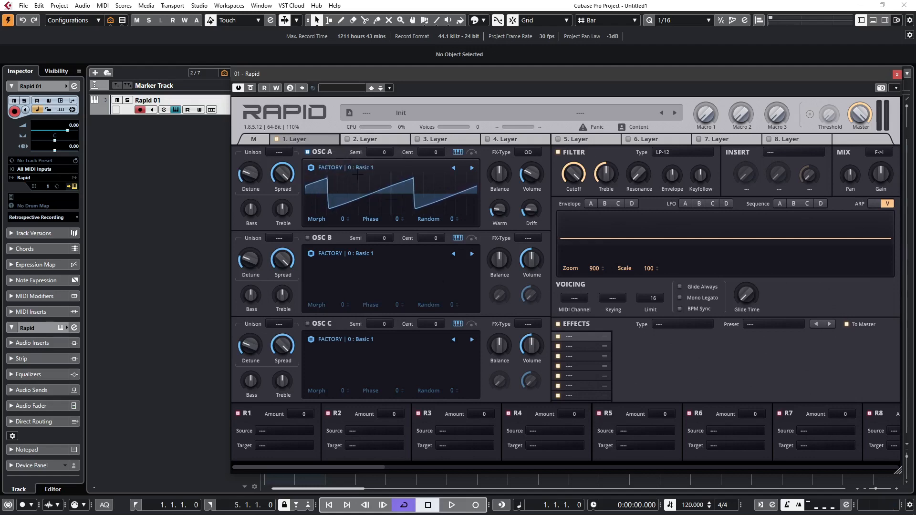
{"action": "right_click", "coordinate": [323, 239]}
{"action": "left_click", "coordinate": [346, 264]}
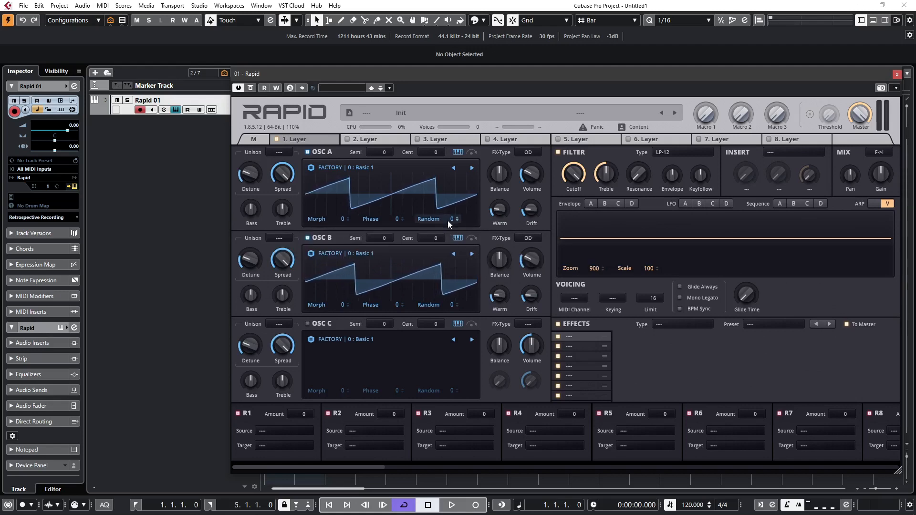
{"action": "left_click_drag", "start_coordinate": [425, 155], "coordinate": [426, 140]}
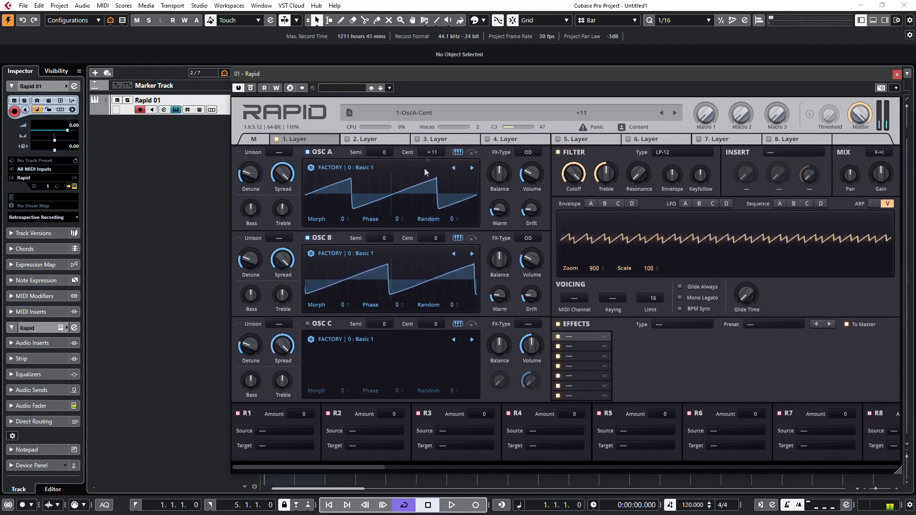
{"action": "left_click_drag", "start_coordinate": [432, 237], "coordinate": [432, 252]}
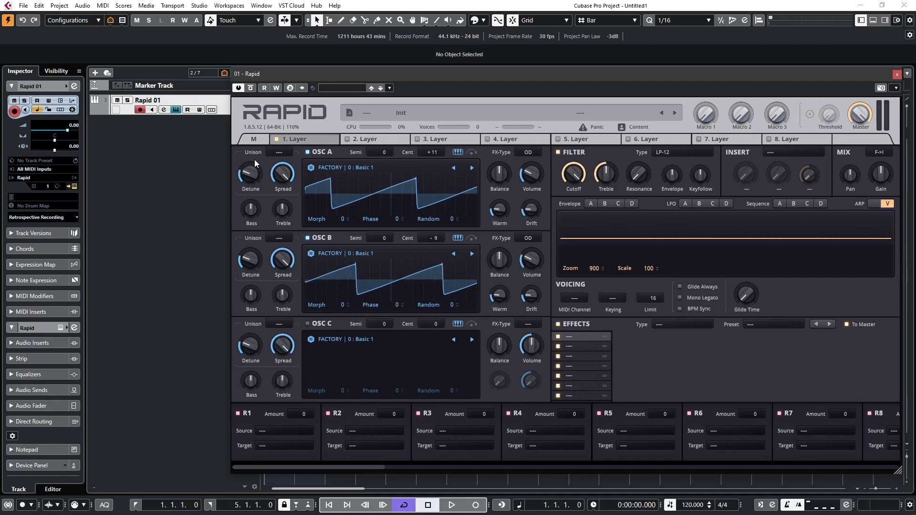
Lower the LP-12 filter's cutoff to 601 Hz
{"action": "left_click_drag", "start_coordinate": [576, 177], "coordinate": [568, 170]}
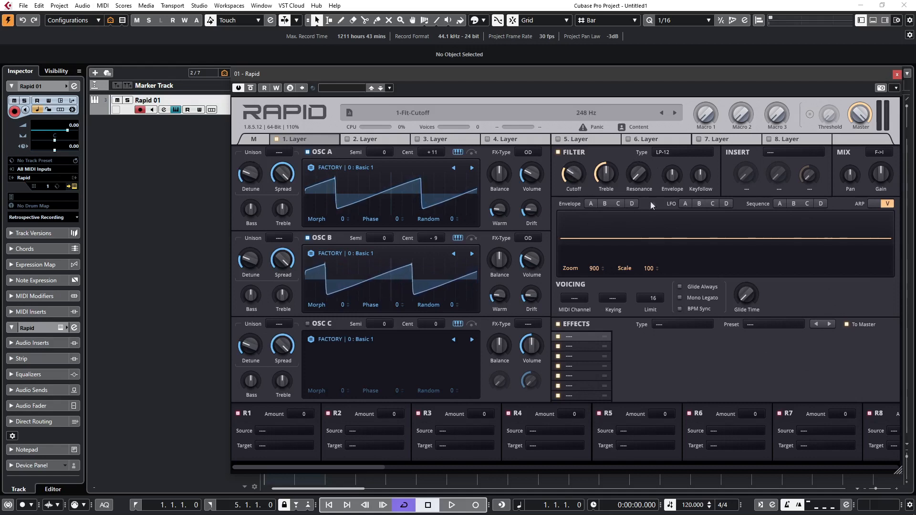
{"action": "left_click_drag", "start_coordinate": [575, 175], "coordinate": [575, 163]}
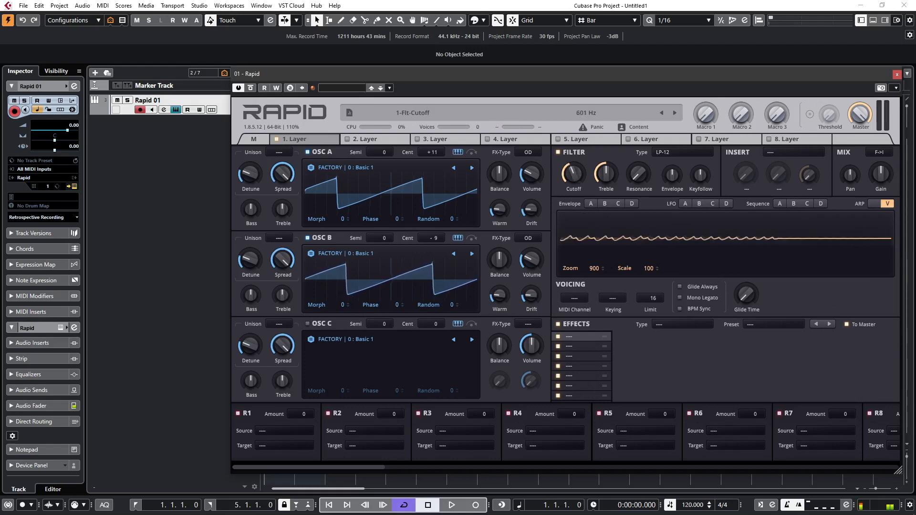
Lengthen the volume envelope's release to about 1.02 s
{"action": "left_click", "coordinate": [591, 205]}
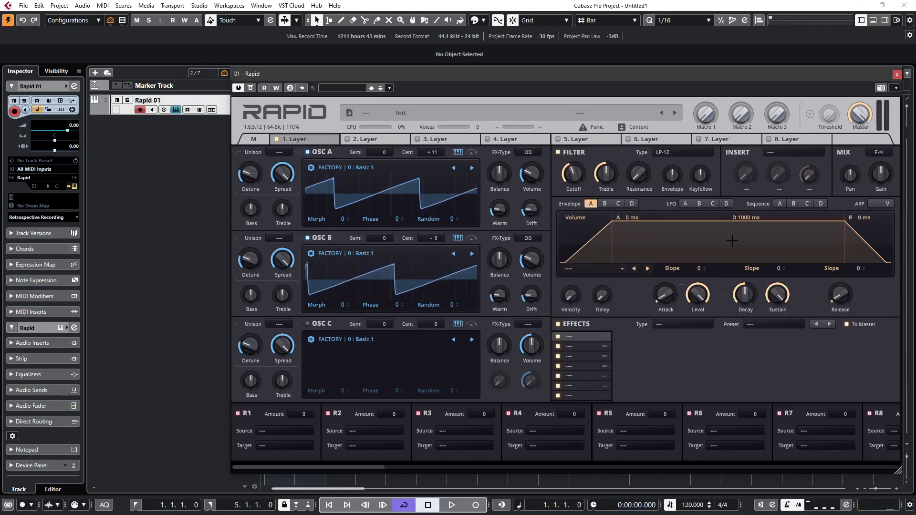
{"action": "mouse_move", "coordinate": [838, 299]}
{"action": "left_mouse_down"}
{"action": "mouse_move", "coordinate": [838, 282]}
{"action": "mouse_move", "coordinate": [840, 291]}
{"action": "left_mouse_up"}
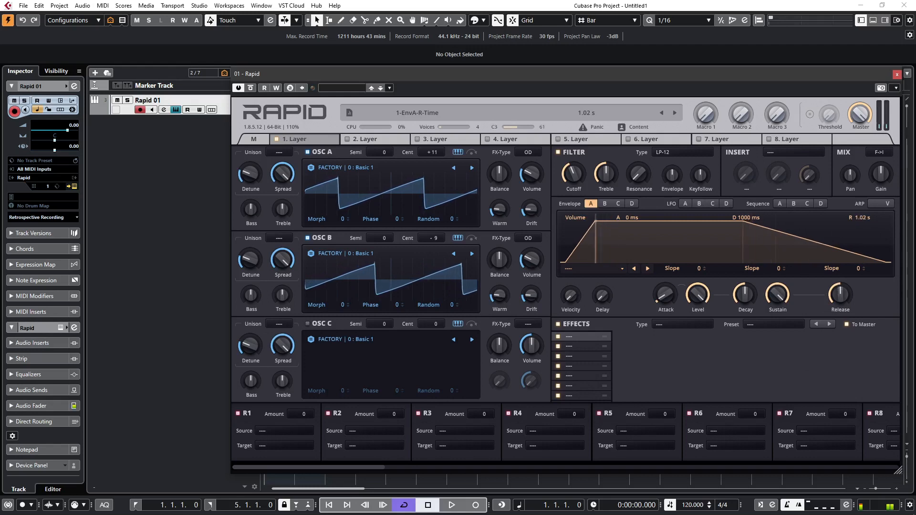
Raise the filter's envelope amount to about +51.20 % and set the filter envelope's attack to 35 ms
{"action": "left_click", "coordinate": [604, 203]}
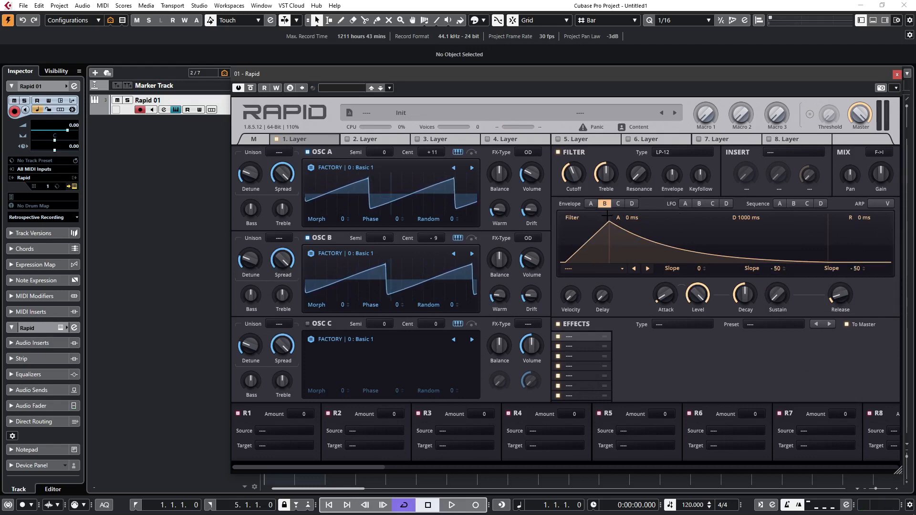
{"action": "left_click_drag", "start_coordinate": [665, 179], "coordinate": [666, 162]}
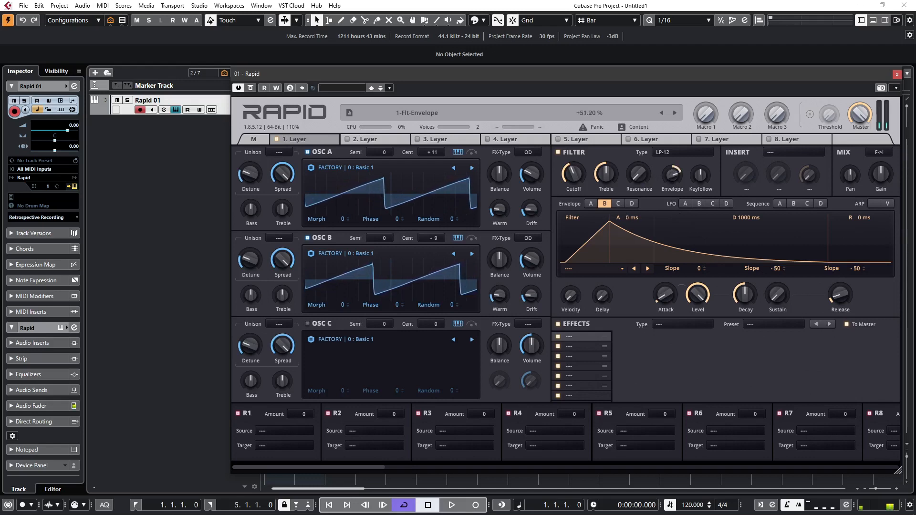
{"action": "left_click_drag", "start_coordinate": [665, 301], "coordinate": [665, 289]}
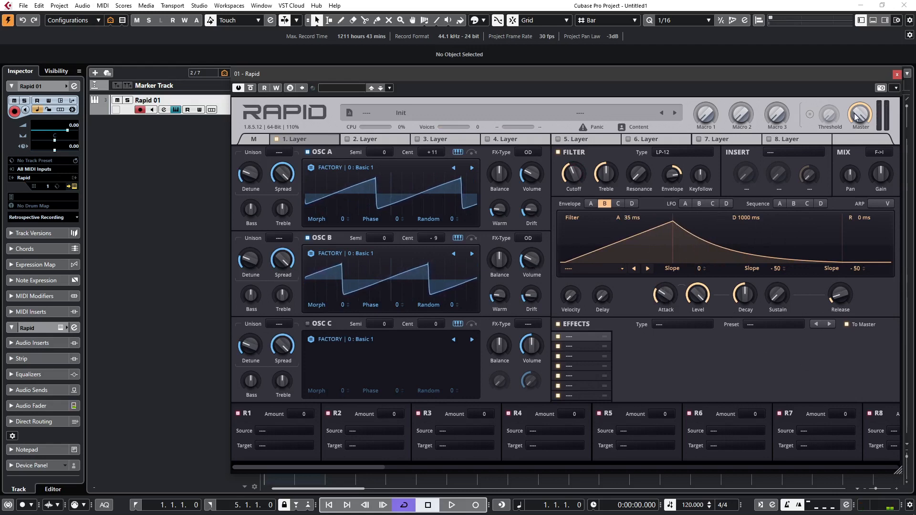
Enable the master Threshold stage and add a Dual Delay effect with its right-channel mix lowered to about 28.41 %
{"action": "left_click", "coordinate": [811, 117]}
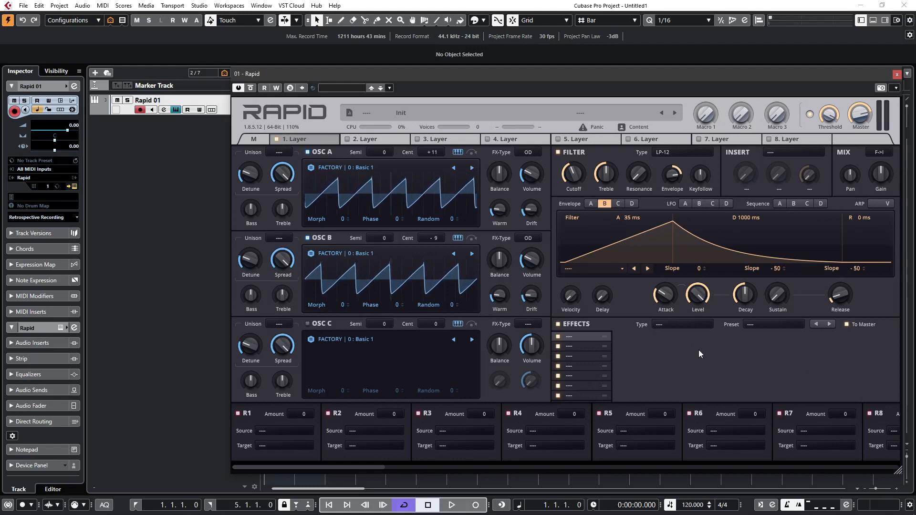
{"action": "left_click", "coordinate": [693, 327]}
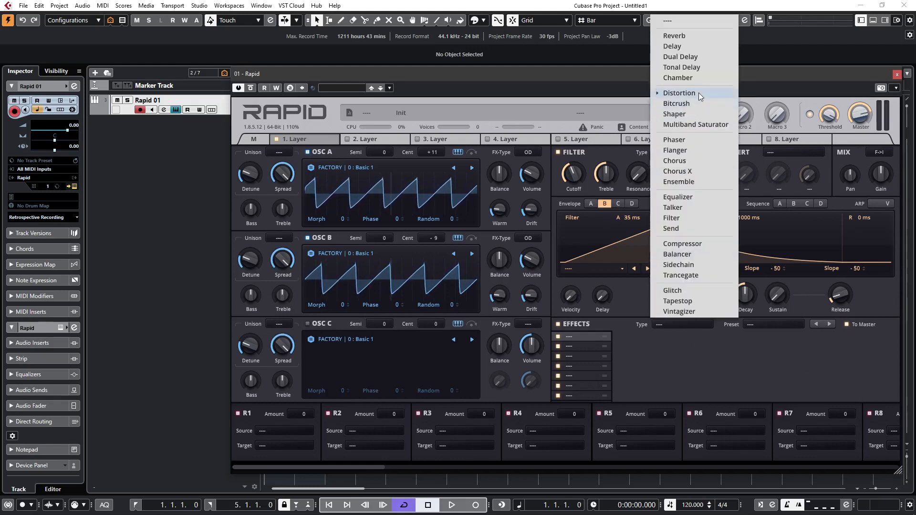
{"action": "left_click", "coordinate": [693, 58]}
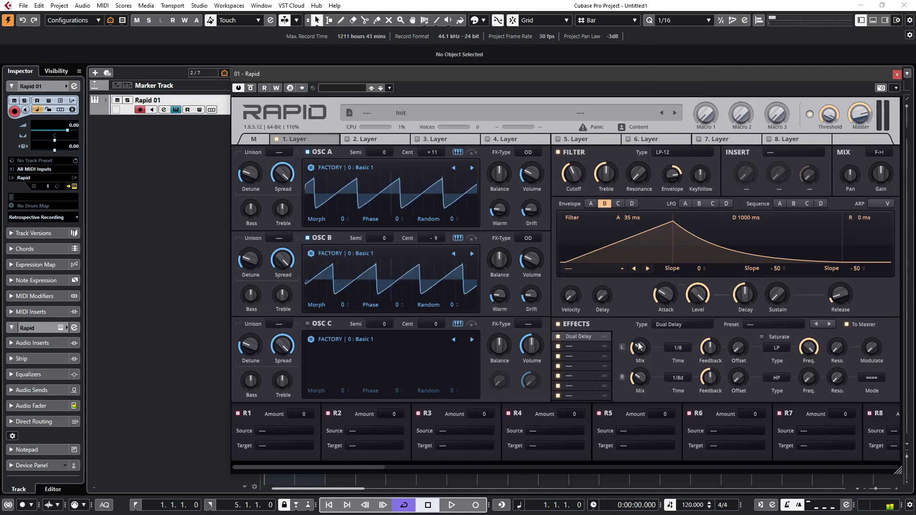
{"action": "left_click_drag", "start_coordinate": [647, 382], "coordinate": [647, 387]}
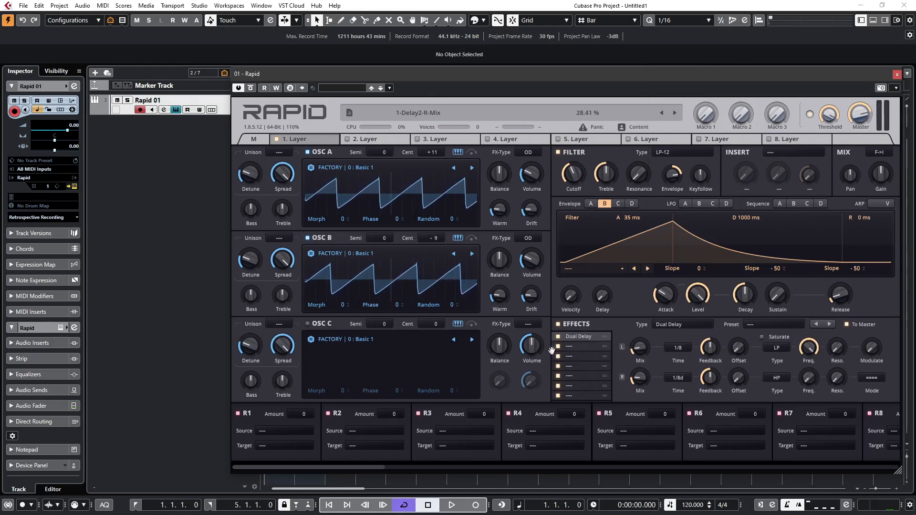
Add a Reverb in the second effect slot and load its Space Supernova preset
{"action": "left_click", "coordinate": [586, 352]}
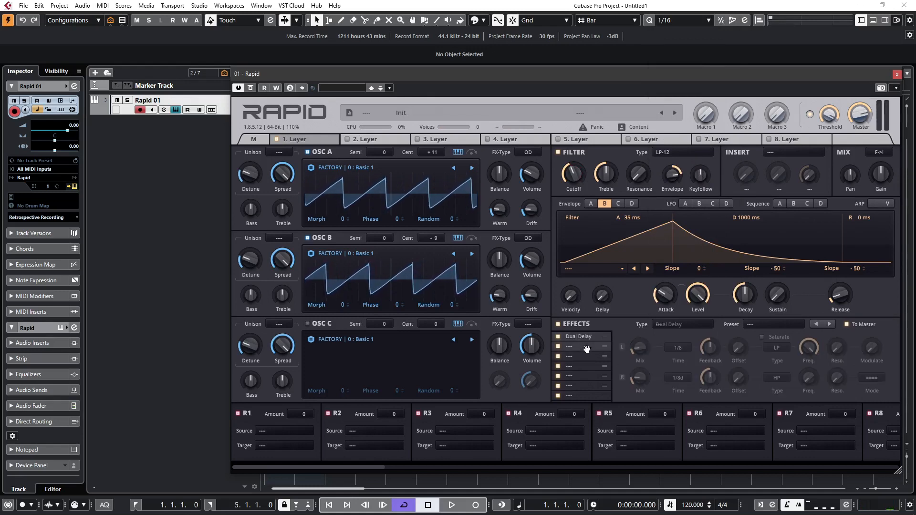
{"action": "left_click", "coordinate": [681, 325]}
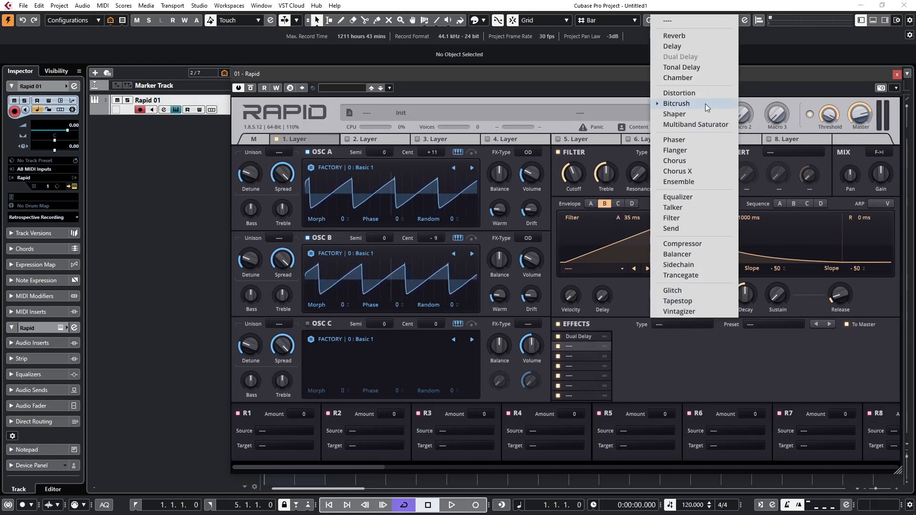
{"action": "left_click", "coordinate": [691, 36]}
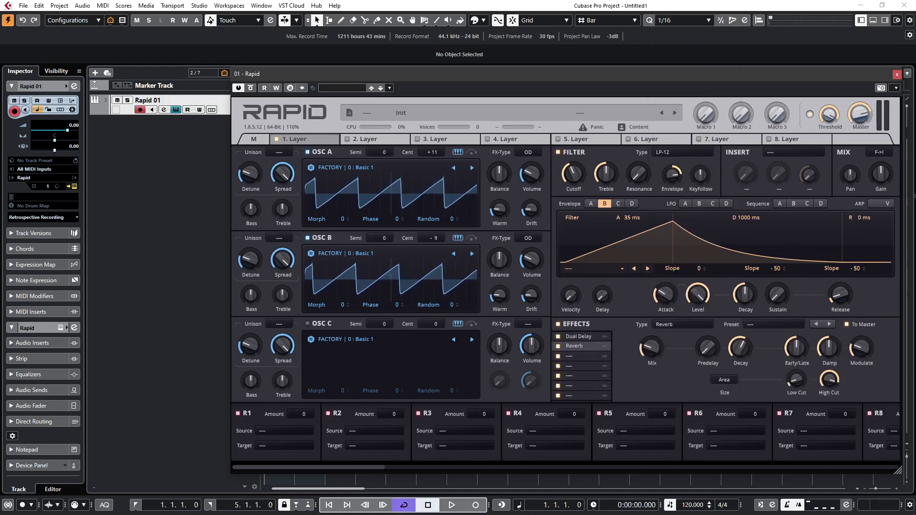
{"action": "left_click", "coordinate": [767, 325]}
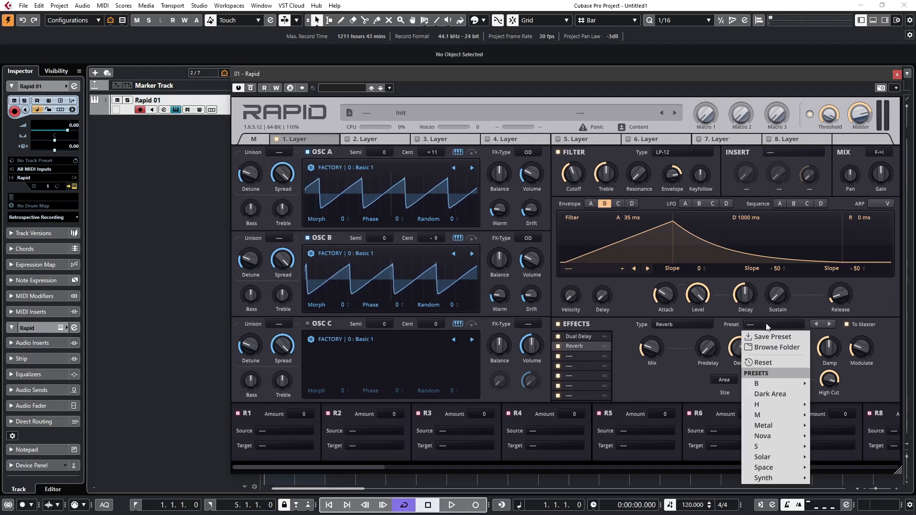
{"action": "mouse_move", "coordinate": [783, 467]}
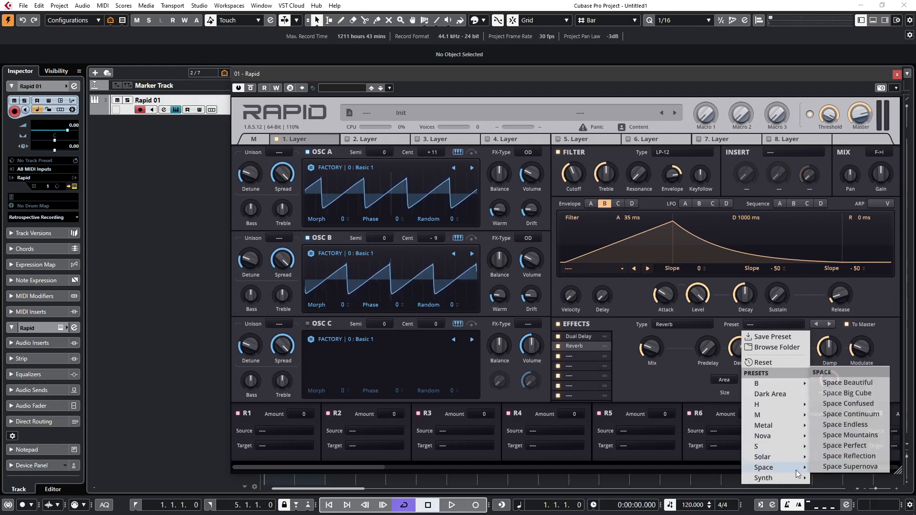
{"action": "left_click", "coordinate": [846, 467]}
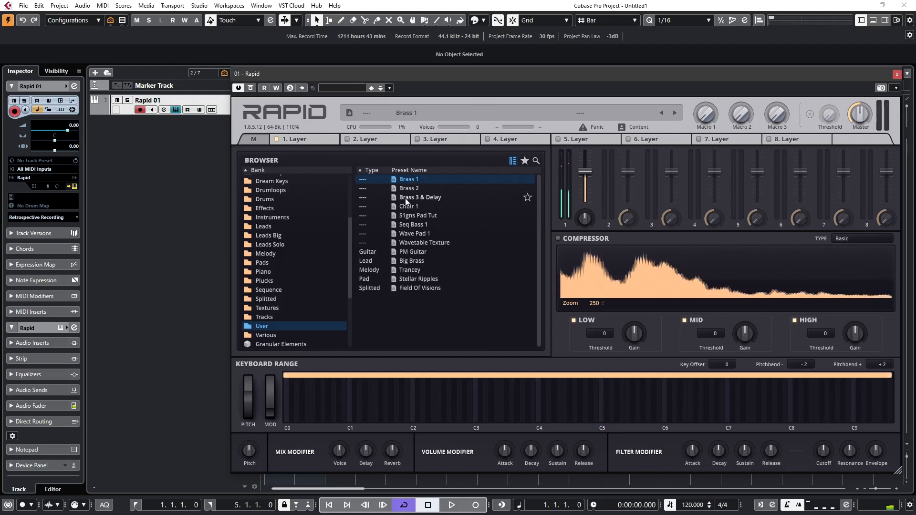
Load the Brass 3 & Delay and Big Brass presets from the User bank to audition them
{"action": "left_click", "coordinate": [401, 197]}
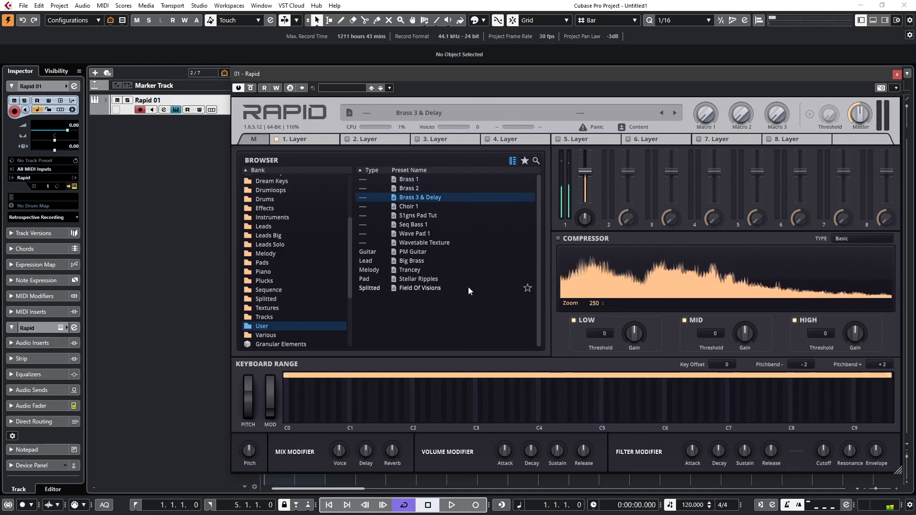
{"action": "left_click", "coordinate": [413, 261]}
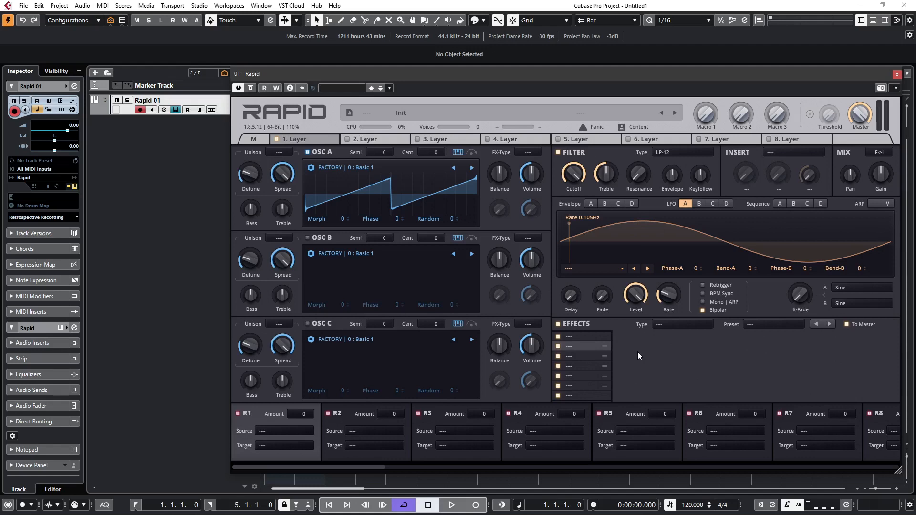
Browse the factory wavetables and load 64 : Flash 1 into oscillator A
{"action": "left_click", "coordinate": [329, 168]}
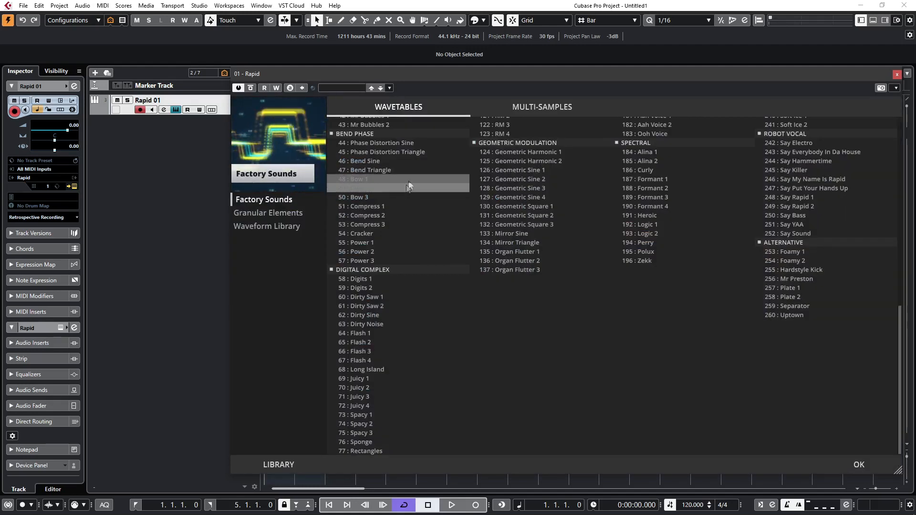
{"action": "scroll", "coordinate": [483, 349], "scroll_direction": "up", "scroll_amount": 2}
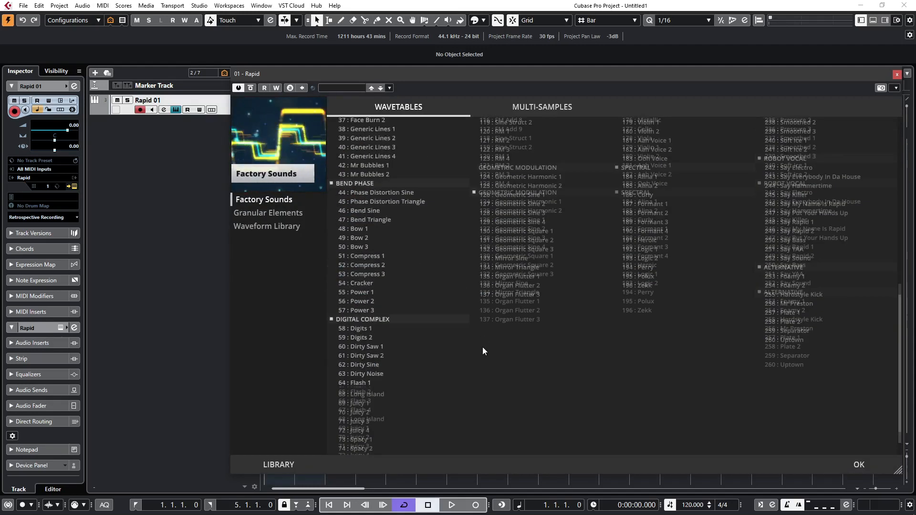
{"action": "scroll", "coordinate": [483, 347], "scroll_direction": "up", "scroll_amount": 15}
{"action": "scroll", "coordinate": [483, 348], "scroll_direction": "down", "scroll_amount": 14}
{"action": "scroll", "coordinate": [483, 351], "scroll_direction": "down", "scroll_amount": 3}
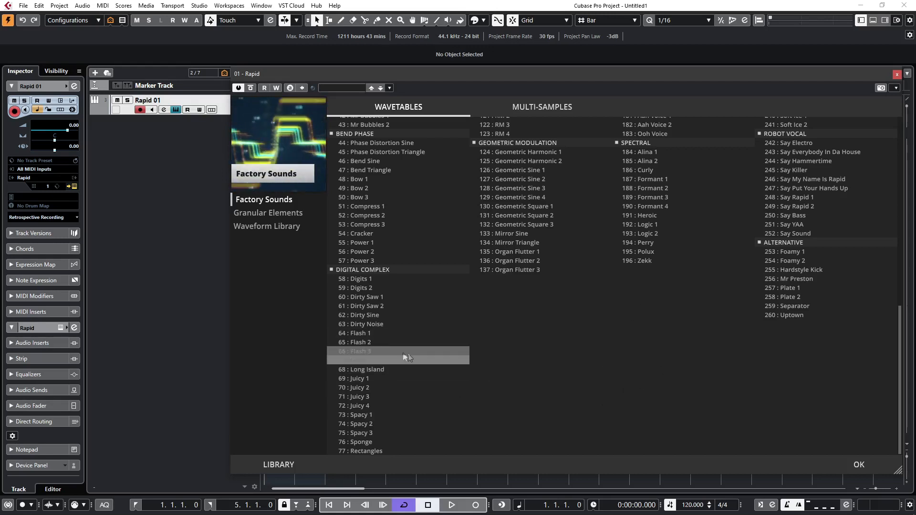
{"action": "double_click", "coordinate": [376, 334]}
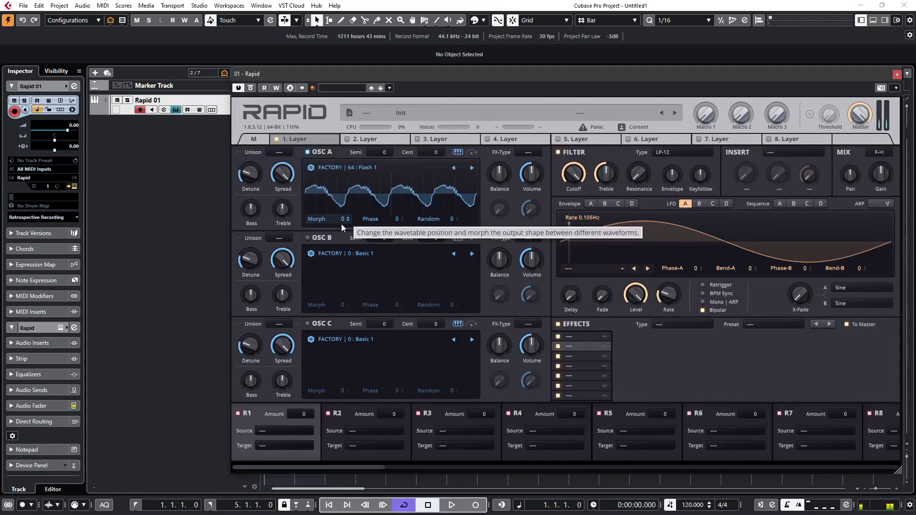
Lower oscillator A's volume and set its Morph position to 5000
{"action": "left_click_drag", "start_coordinate": [532, 176], "coordinate": [532, 188]}
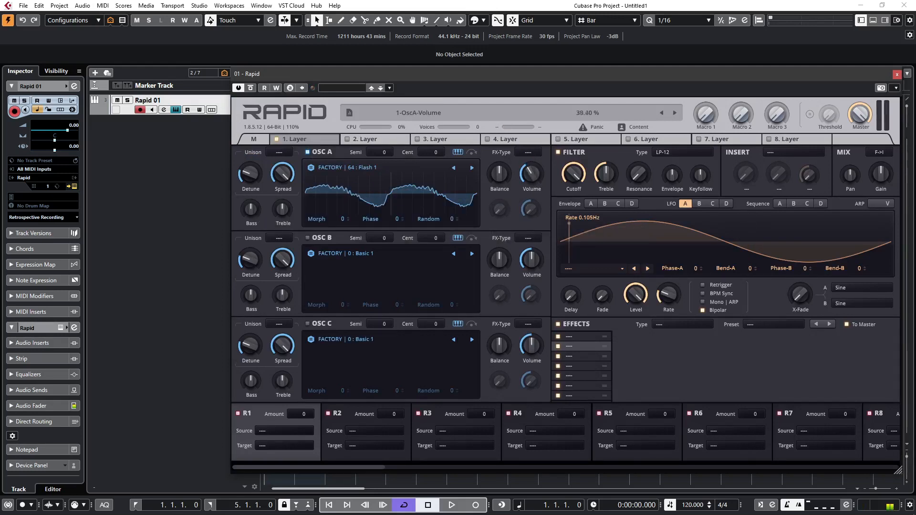
{"action": "left_click_drag", "start_coordinate": [333, 217], "coordinate": [424, 336]}
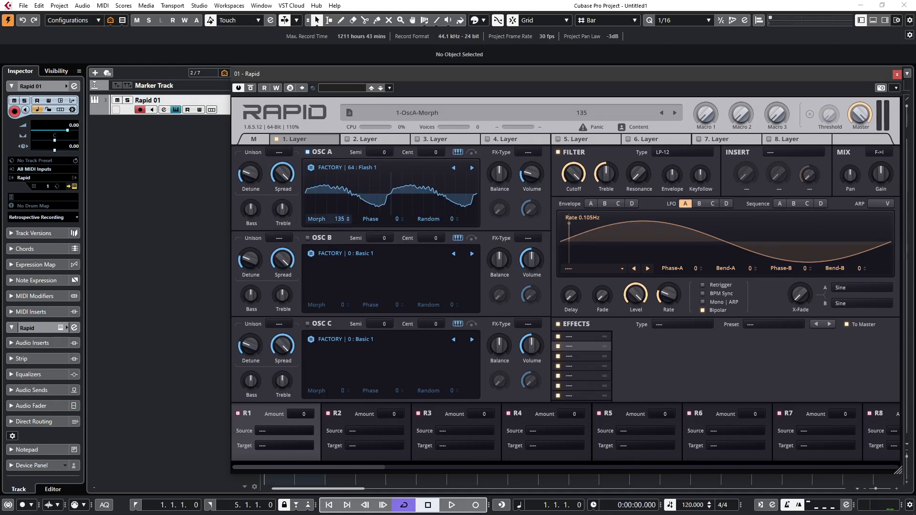
{"action": "double_click", "coordinate": [331, 219]}
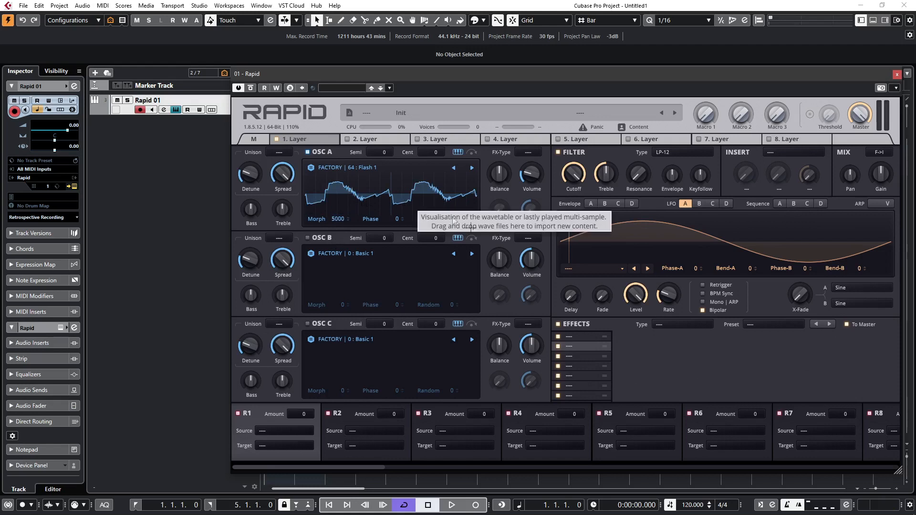
Compare the single-waveform and full-wavetable displays of oscillator A's Flash 1 wavetable
{"action": "left_click", "coordinate": [398, 184]}
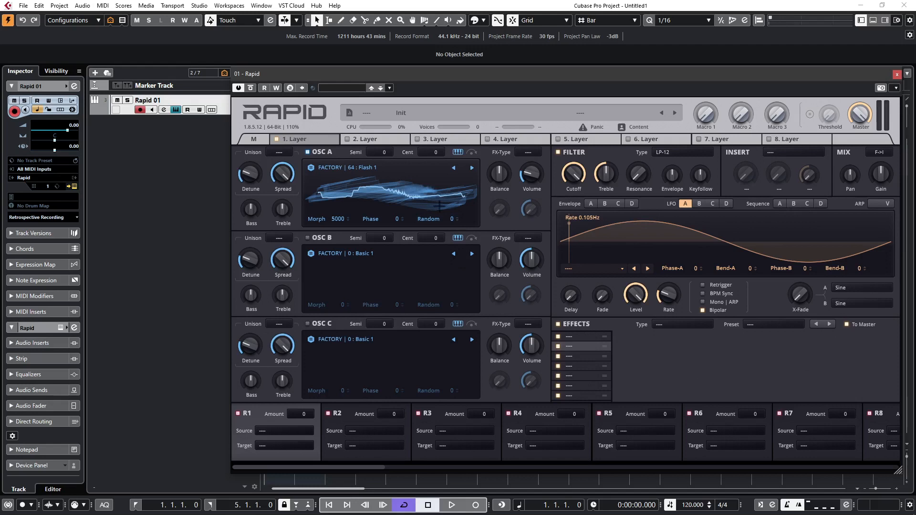
{"action": "left_click", "coordinate": [421, 183]}
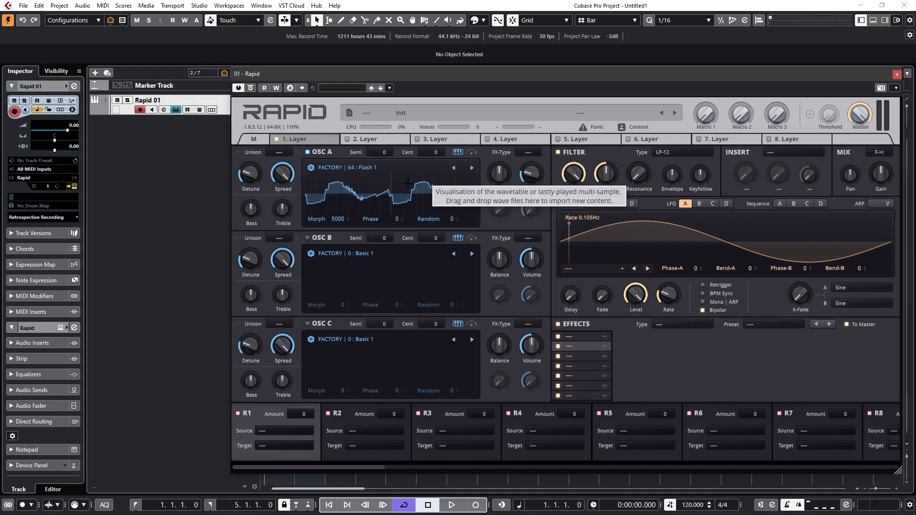
{"action": "left_click", "coordinate": [405, 183]}
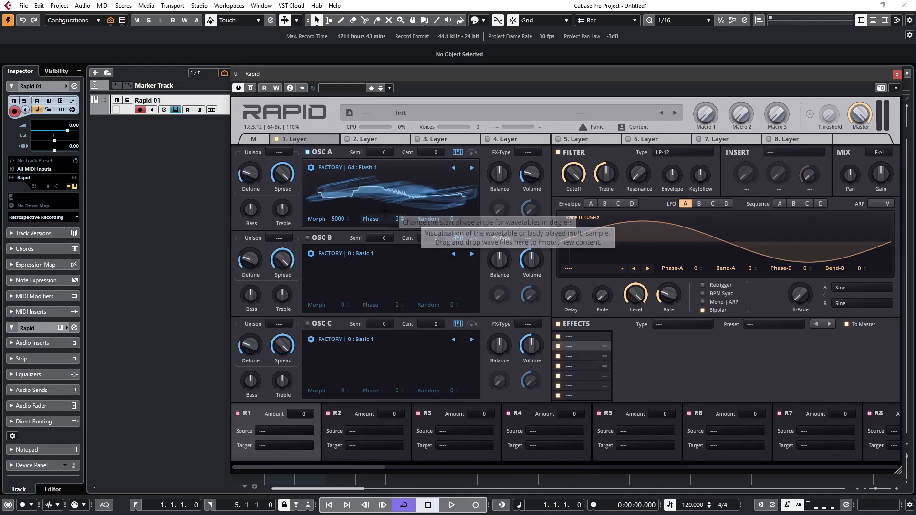
{"action": "left_click", "coordinate": [427, 180]}
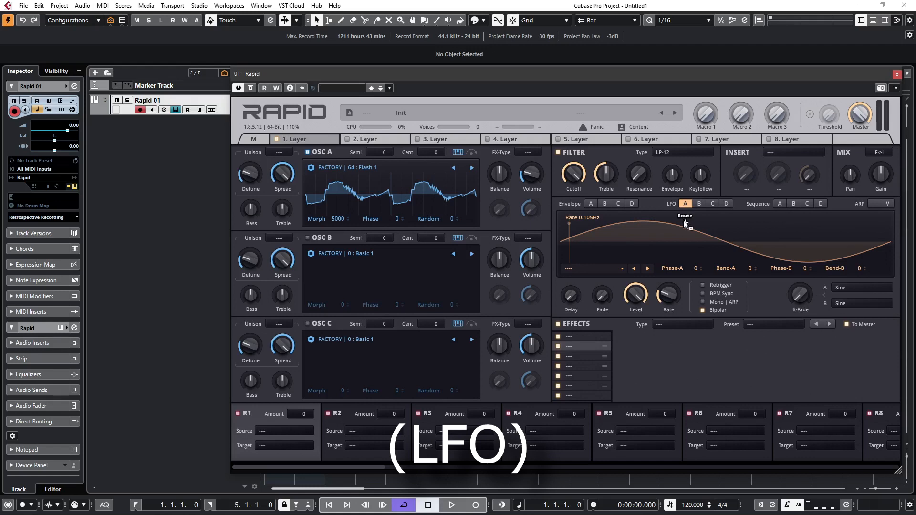
Route LFO A to oscillator A's Morph and set the LFO rate to 0.132 Hz
{"action": "left_click_drag", "start_coordinate": [684, 221], "coordinate": [337, 222]}
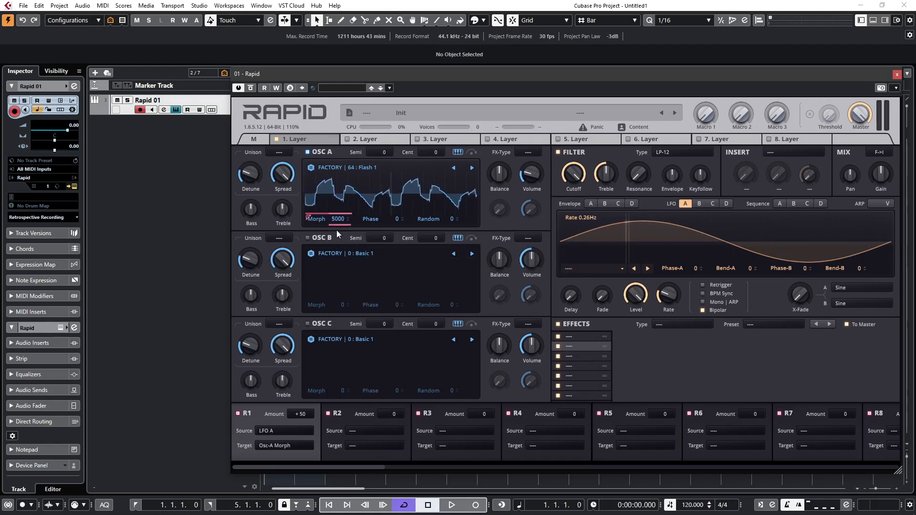
{"action": "mouse_move", "coordinate": [667, 296]}
{"action": "left_mouse_down"}
{"action": "mouse_move", "coordinate": [667, 310]}
{"action": "mouse_move", "coordinate": [658, 290]}
{"action": "left_mouse_up"}
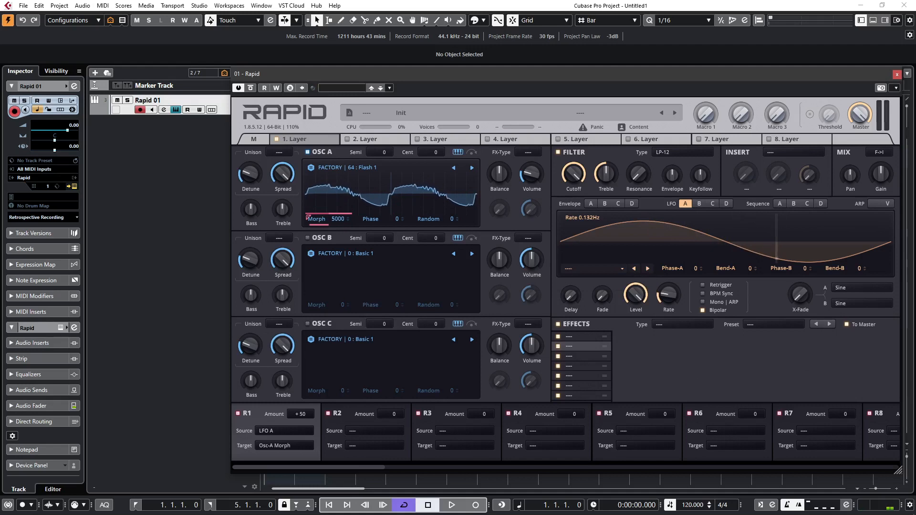
Set LFO A's wave A to Triangle and wave B to Noise, with the X-Fade at 100 % A
{"action": "left_click", "coordinate": [864, 288]}
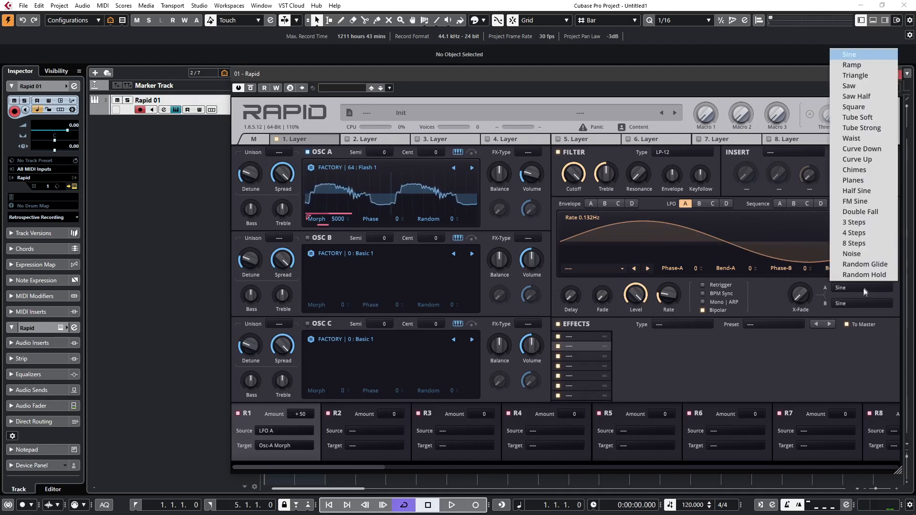
{"action": "left_click", "coordinate": [855, 79]}
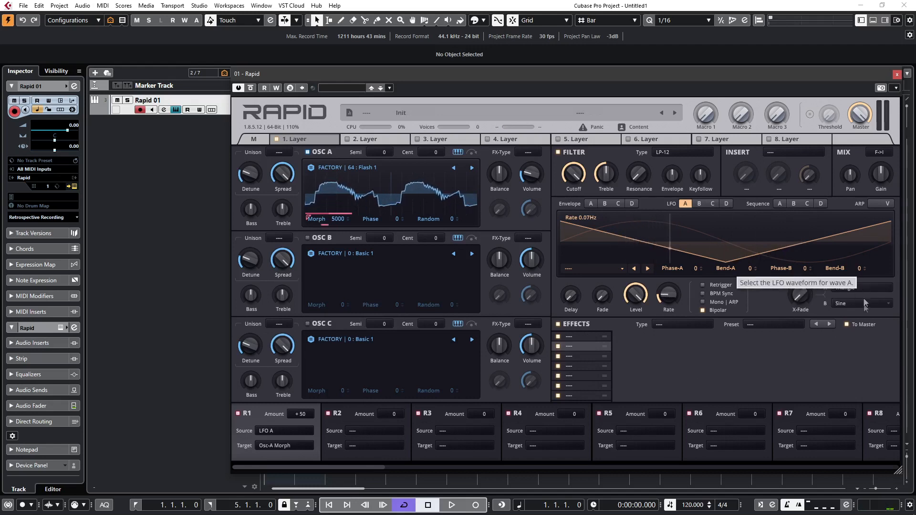
{"action": "mouse_move", "coordinate": [800, 294]}
{"action": "left_mouse_down"}
{"action": "mouse_move", "coordinate": [801, 278]}
{"action": "mouse_move", "coordinate": [800, 298]}
{"action": "left_mouse_up"}
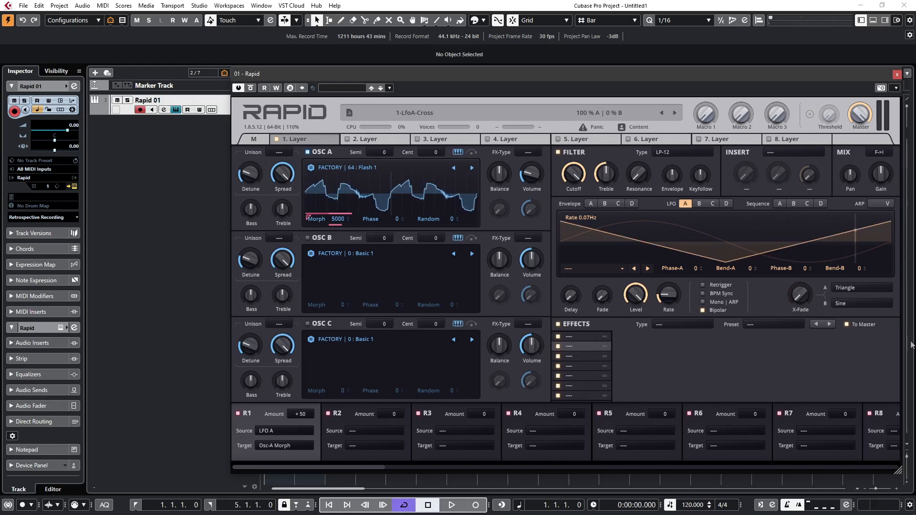
{"action": "left_click", "coordinate": [846, 302]}
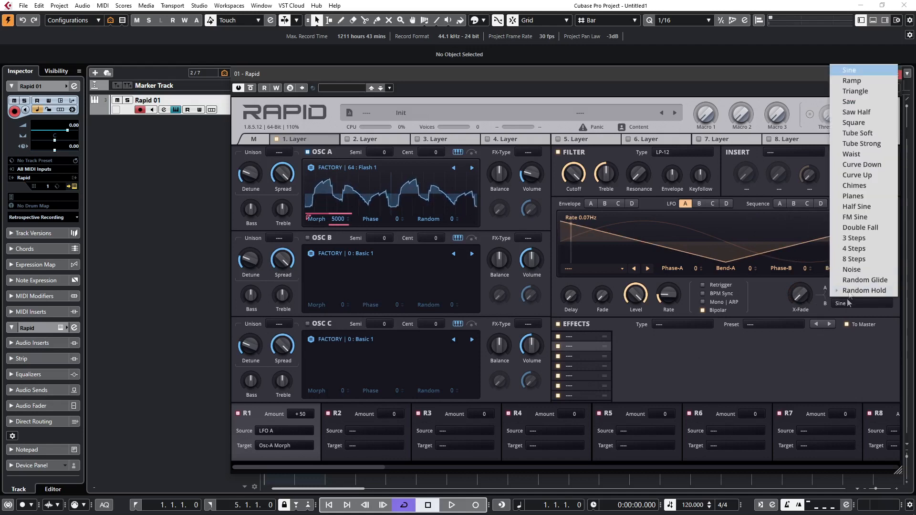
{"action": "left_click", "coordinate": [854, 270]}
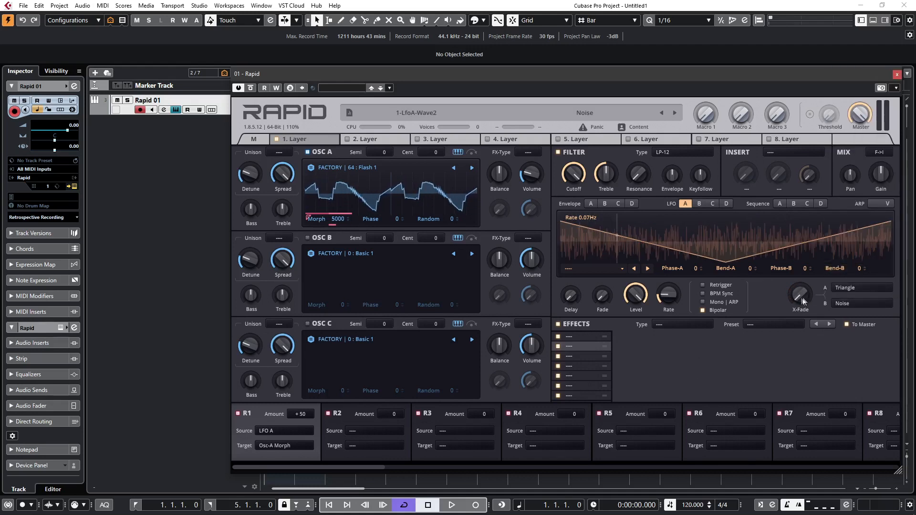
Try blending the Noise wave into LFO A with the X-Fade and return it fully to Triangle
{"action": "left_click_drag", "start_coordinate": [800, 295], "coordinate": [800, 282]}
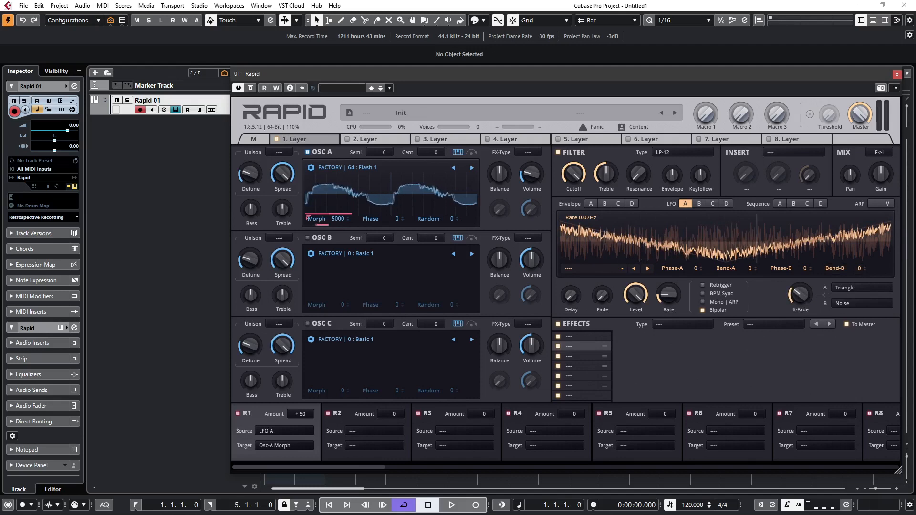
{"action": "left_click_drag", "start_coordinate": [800, 295], "coordinate": [801, 310]}
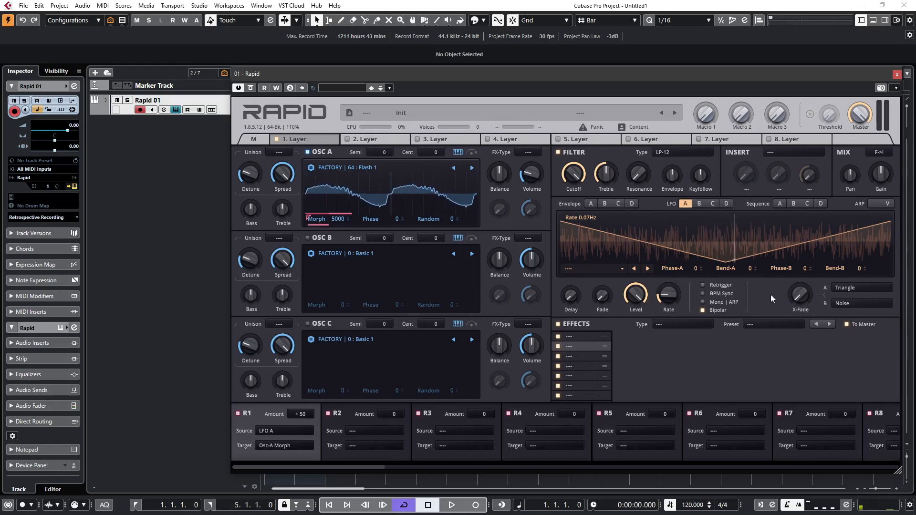
Lower the filter cutoff to 6707 Hz and give oscillator A 5 unison voices with a reduced Spread
{"action": "left_click_drag", "start_coordinate": [575, 176], "coordinate": [575, 193]}
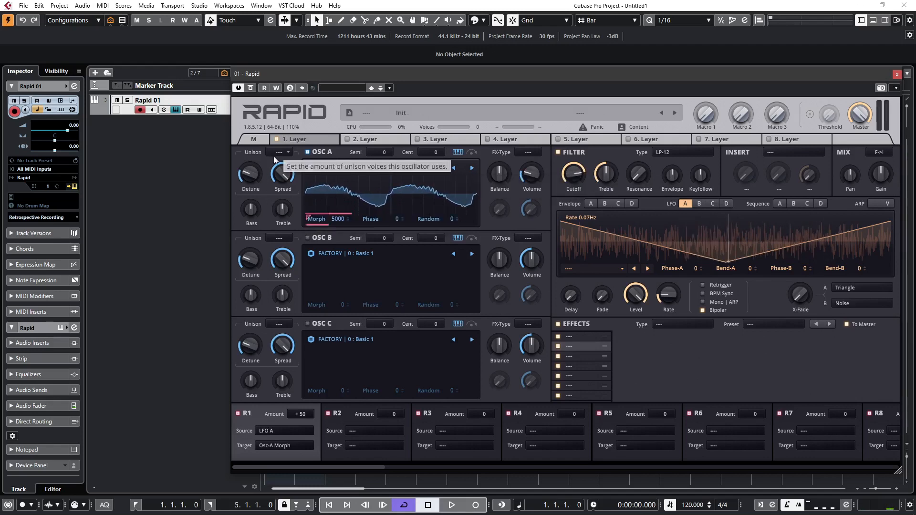
{"action": "left_click", "coordinate": [287, 152]}
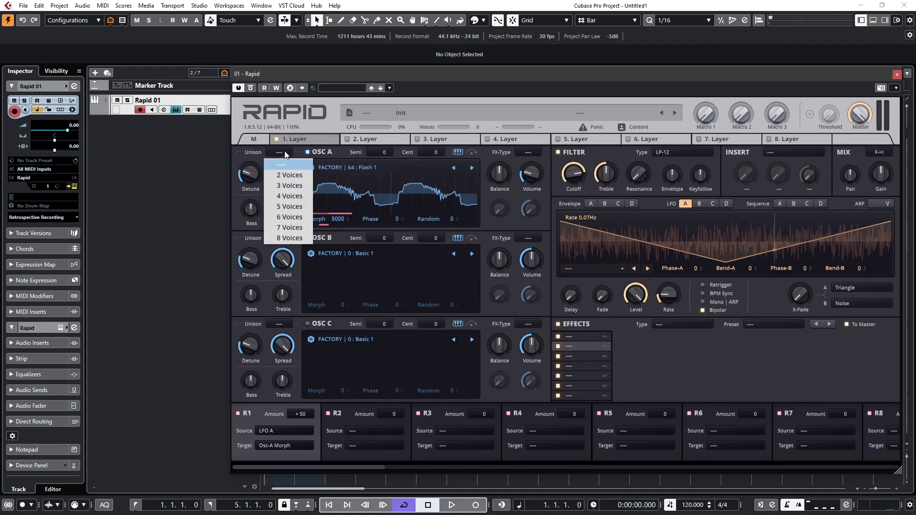
{"action": "left_click", "coordinate": [287, 209]}
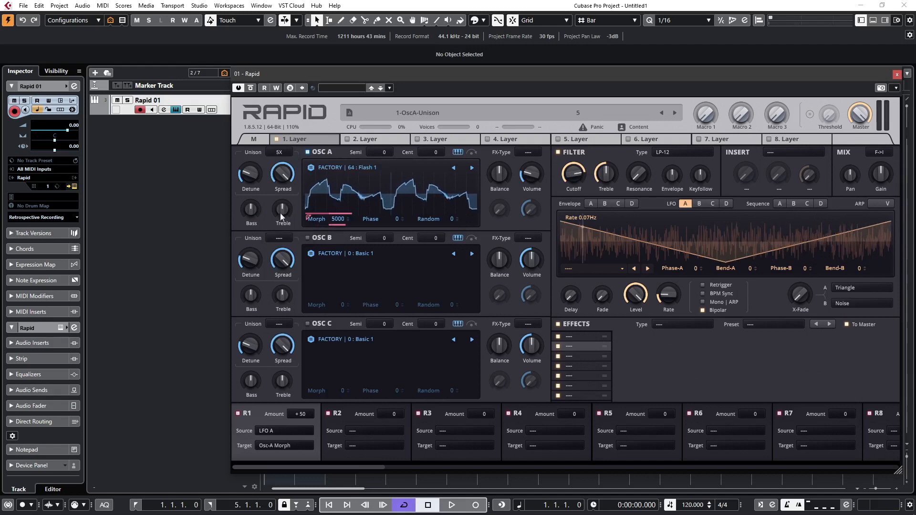
{"action": "left_click_drag", "start_coordinate": [249, 182], "coordinate": [282, 185]}
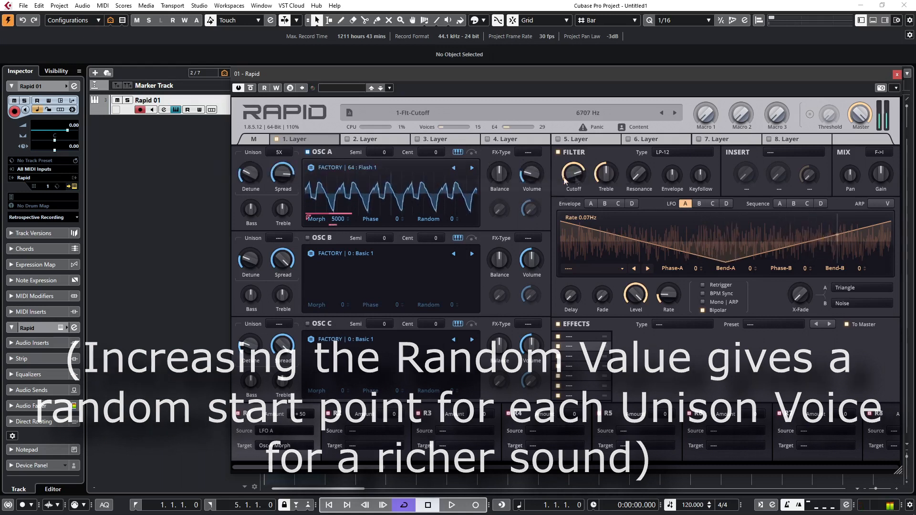
Set volume envelope A to an attack of 815 ms and a release of 1.66 s
{"action": "left_click", "coordinate": [592, 204]}
{"action": "left_click_drag", "start_coordinate": [662, 299], "coordinate": [662, 277]}
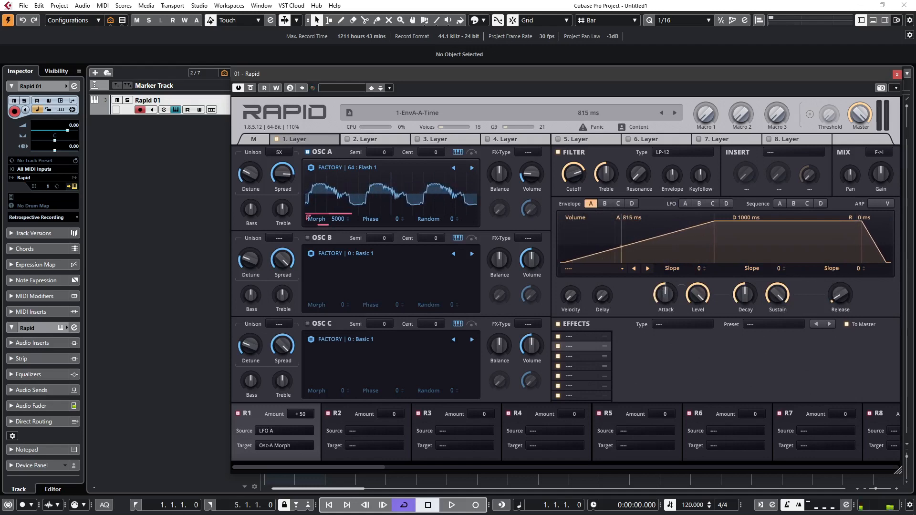
{"action": "left_click_drag", "start_coordinate": [836, 301], "coordinate": [836, 284]}
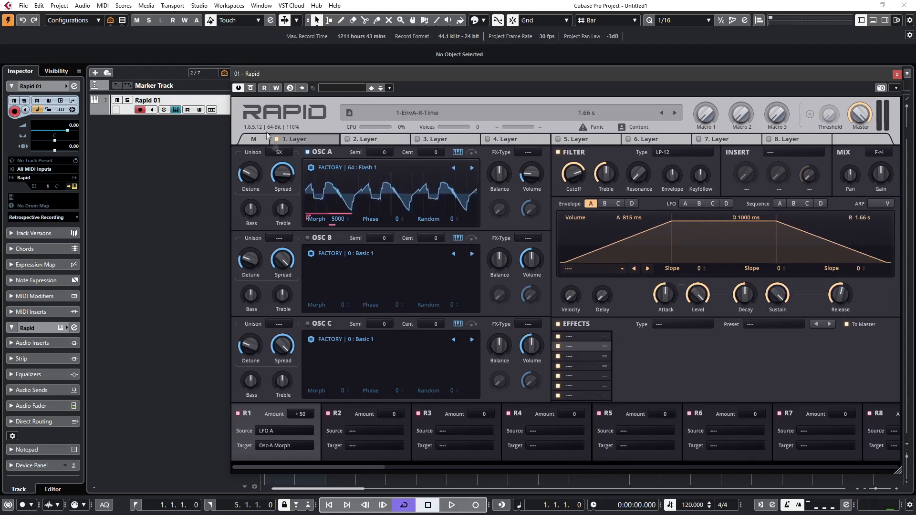
Copy all of oscillator A's settings and paste them into oscillator B
{"action": "left_click", "coordinate": [320, 153]}
{"action": "left_click", "coordinate": [321, 155]}
{"action": "right_click", "coordinate": [322, 155]}
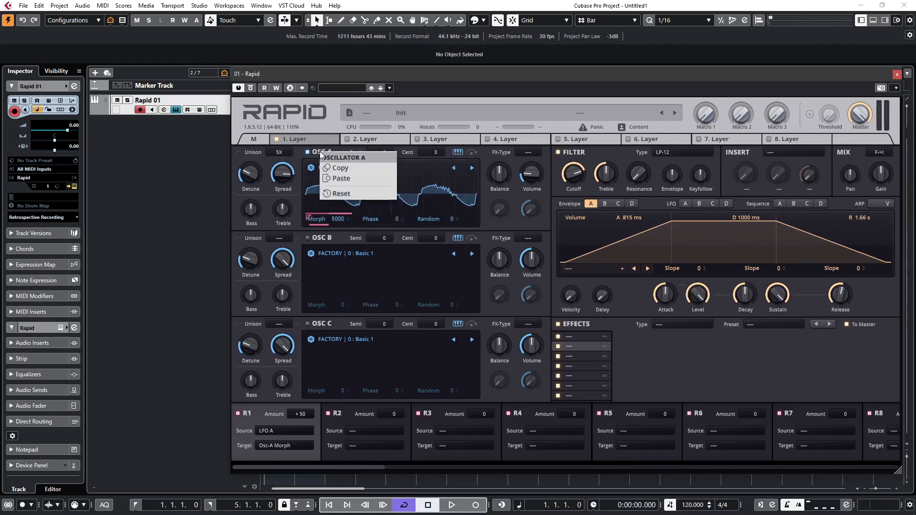
{"action": "left_click", "coordinate": [352, 168]}
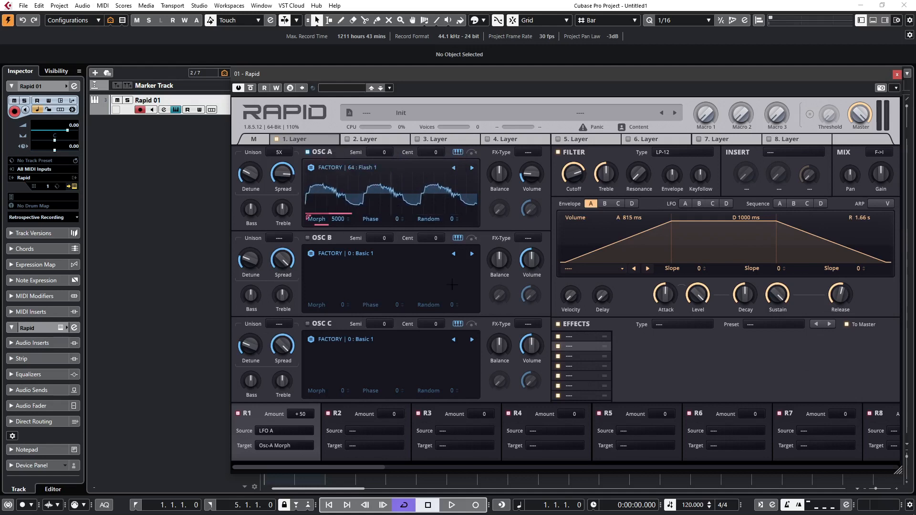
{"action": "right_click", "coordinate": [322, 241]}
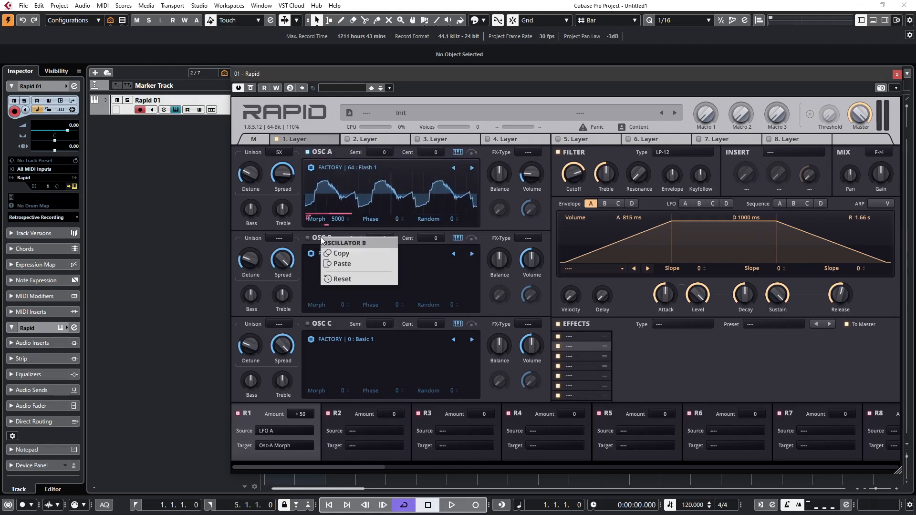
{"action": "left_click", "coordinate": [352, 266]}
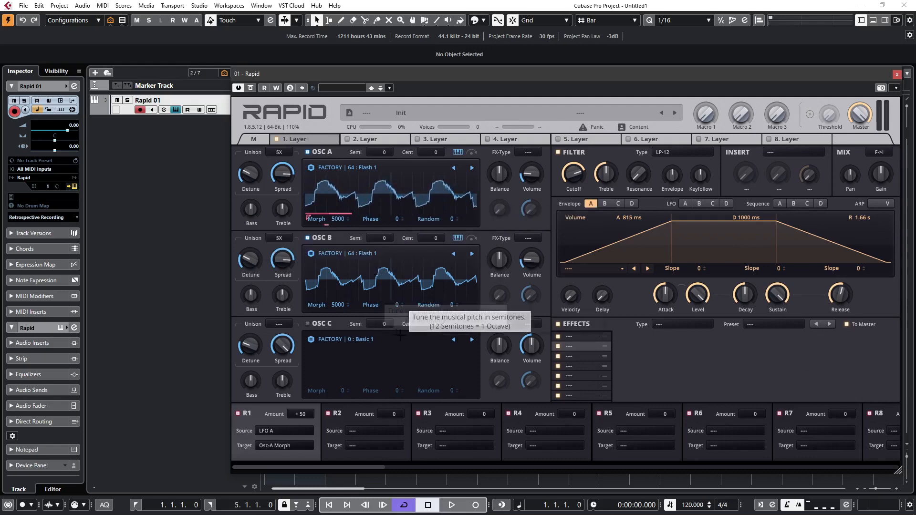
Load the factory wavetable Juicy 1 into oscillator B and route LFO B to oscillator B's Morph
{"action": "left_click", "coordinate": [364, 259]}
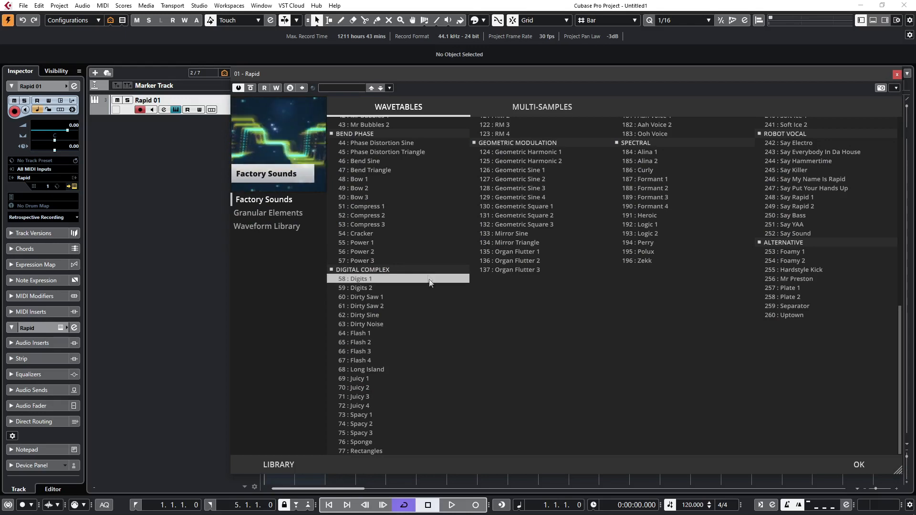
{"action": "double_click", "coordinate": [387, 380]}
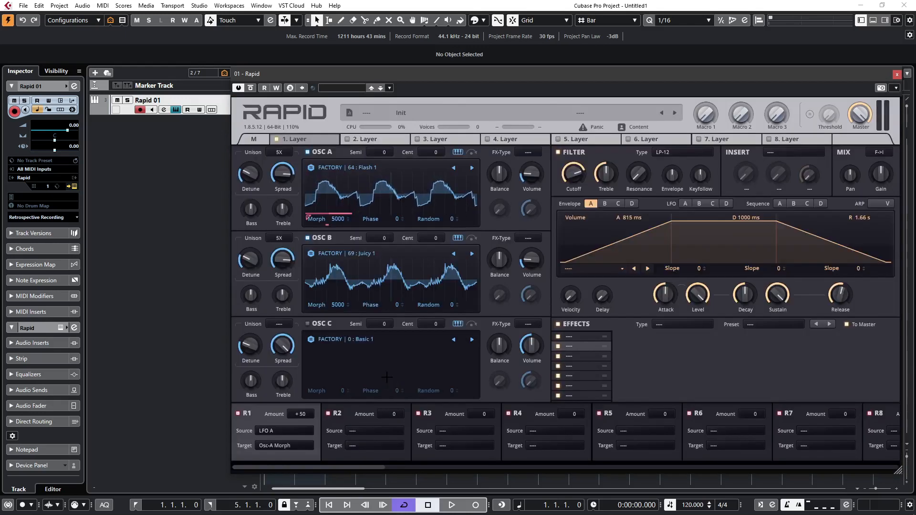
{"action": "left_click", "coordinate": [699, 204]}
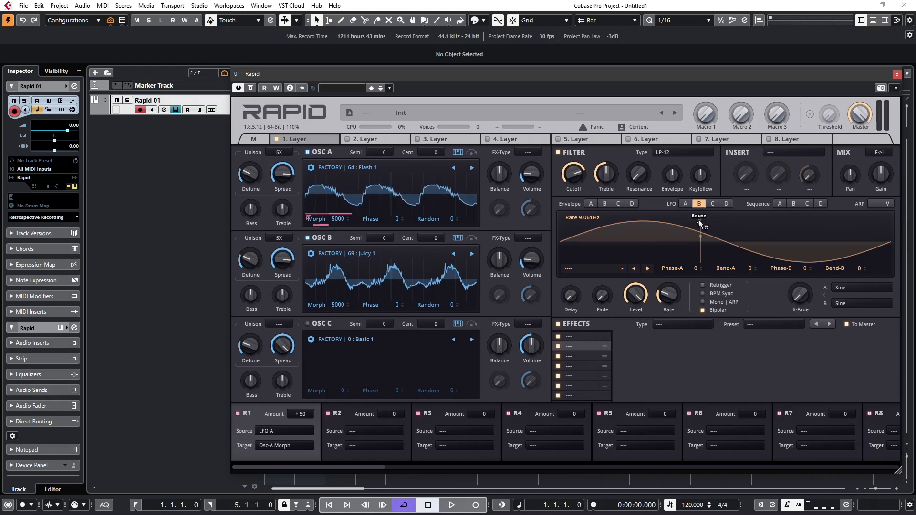
{"action": "left_click_drag", "start_coordinate": [700, 220], "coordinate": [324, 306]}
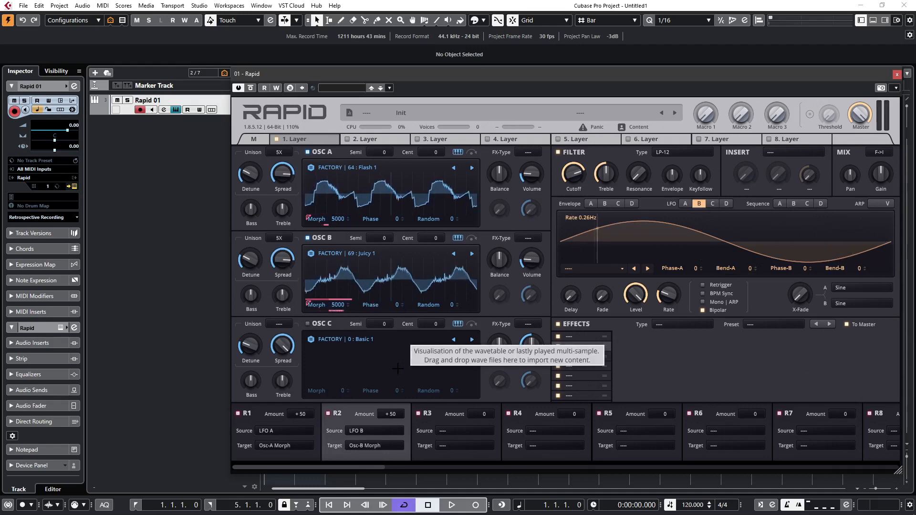
Switch off oscillator A, adjust oscillator B's volume and slow LFO B's rate to 0.07 Hz
{"action": "left_click", "coordinate": [307, 152]}
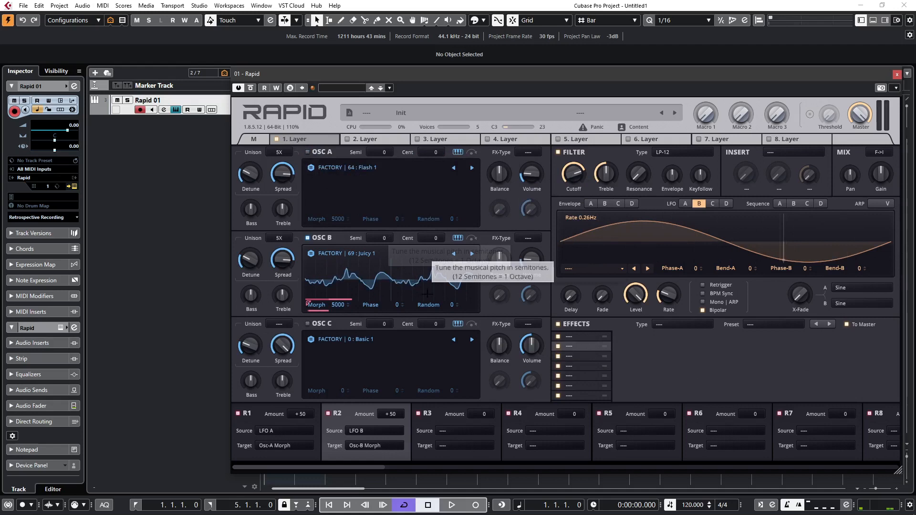
{"action": "left_click_drag", "start_coordinate": [530, 266], "coordinate": [531, 264]}
{"action": "left_click_drag", "start_coordinate": [675, 297], "coordinate": [675, 305]}
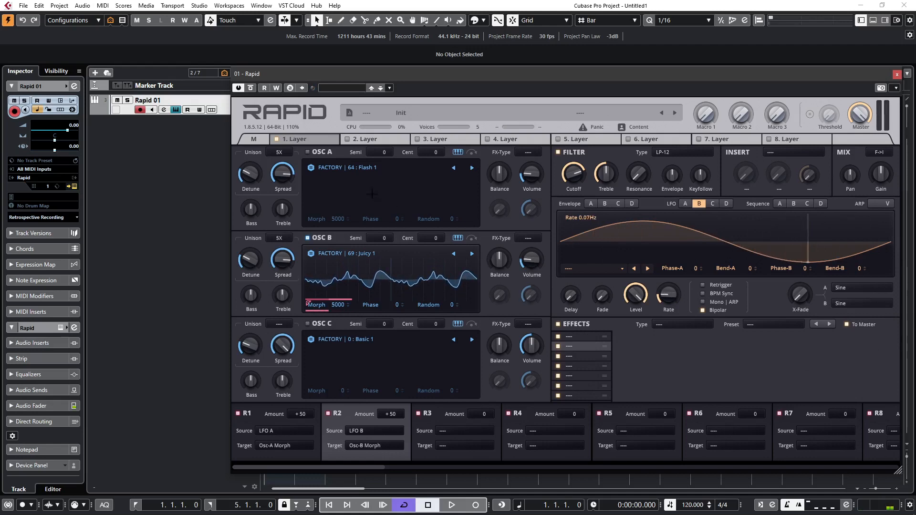
Re-enable oscillator A and set the volumes to 14.80 % for oscillator B and 14.00 % for oscillator A
{"action": "left_click", "coordinate": [308, 152]}
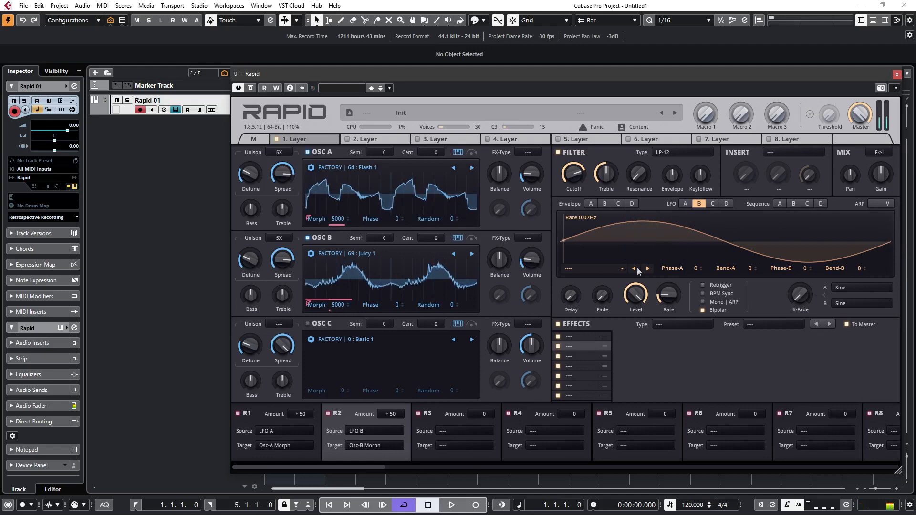
{"action": "left_click_drag", "start_coordinate": [531, 261], "coordinate": [531, 265]}
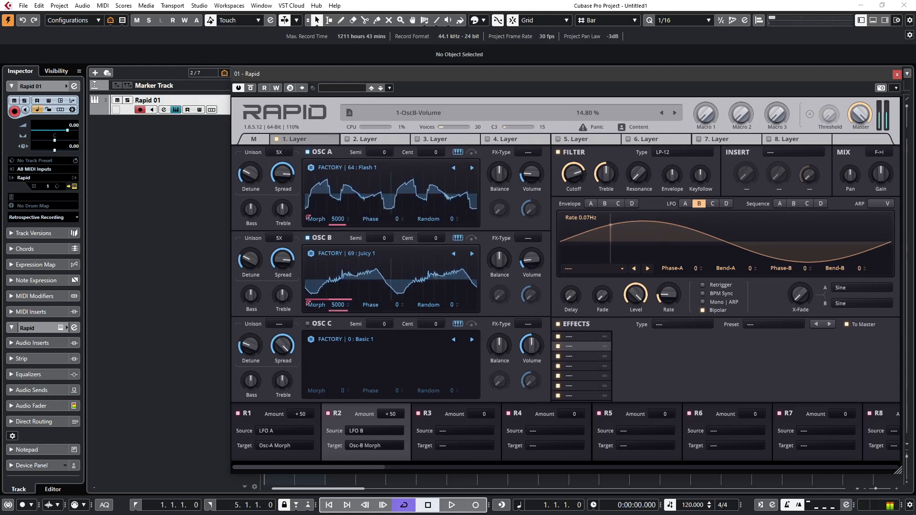
{"action": "left_click_drag", "start_coordinate": [529, 176], "coordinate": [529, 180]}
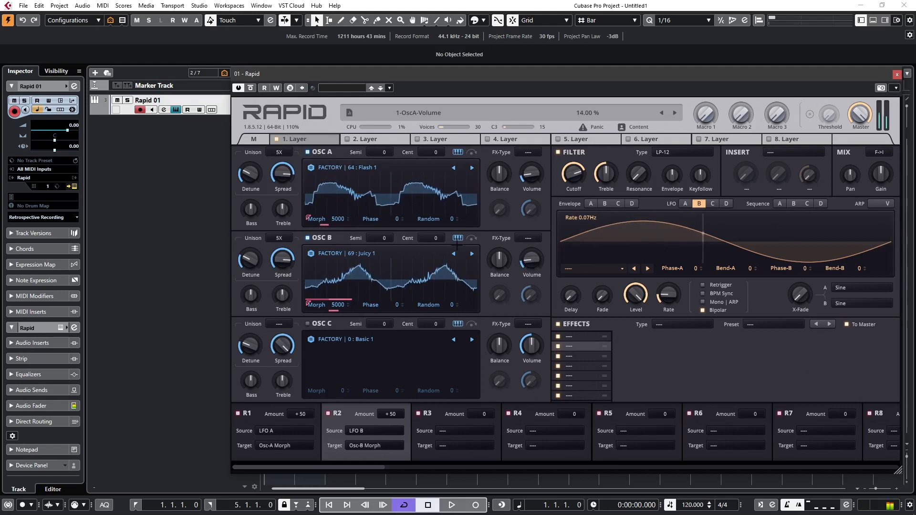
Detune oscillator B by +7 cents and oscillator A by -7 cents, and lower the filter cutoff slightly
{"action": "left_click_drag", "start_coordinate": [436, 238], "coordinate": [436, 229]}
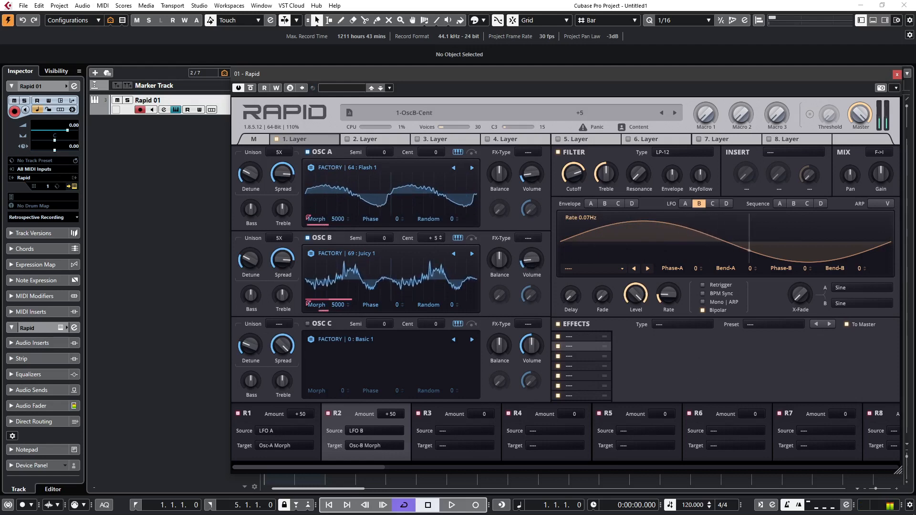
{"action": "left_click_drag", "start_coordinate": [431, 154], "coordinate": [430, 158]}
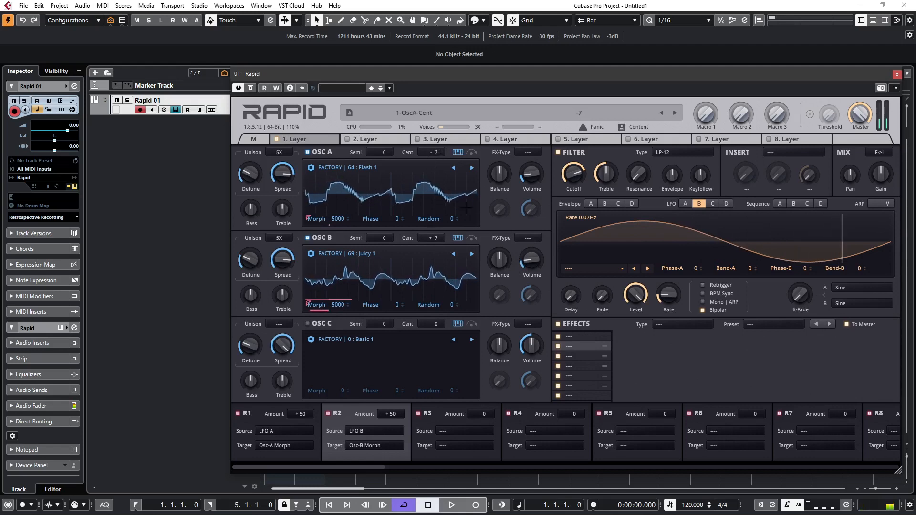
{"action": "left_click_drag", "start_coordinate": [576, 172], "coordinate": [576, 177]}
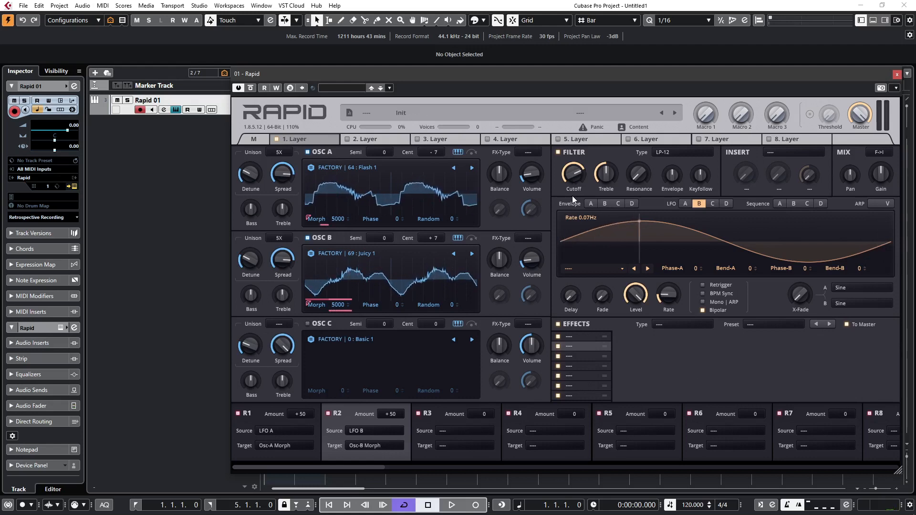
Add a Chorus X effect in the first slot with the Chorus Ensemble 1 preset and a mix of 24.16 %
{"action": "left_click", "coordinate": [590, 337]}
{"action": "left_click", "coordinate": [682, 325]}
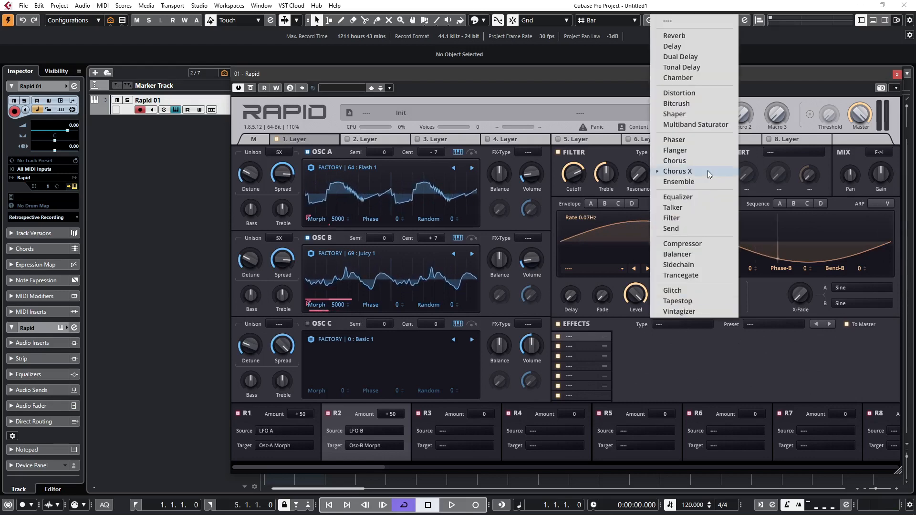
{"action": "left_click", "coordinate": [677, 171]}
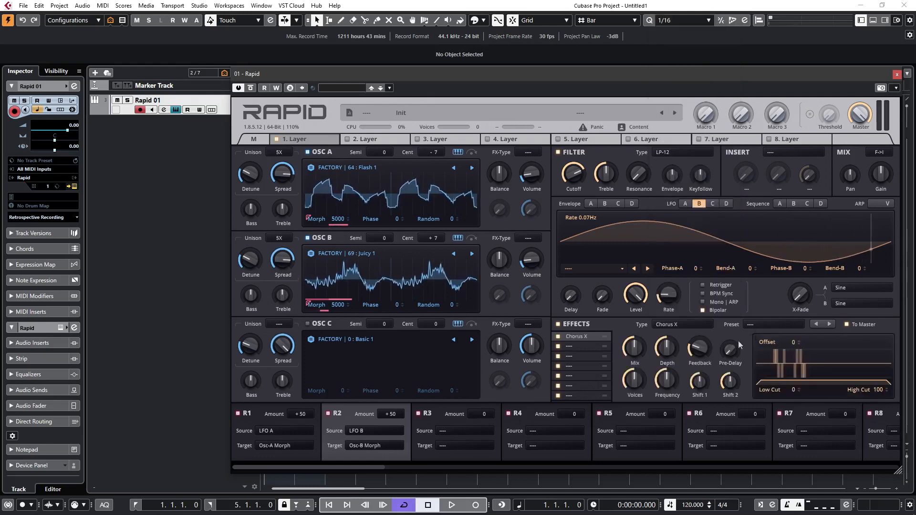
{"action": "left_click", "coordinate": [770, 326]}
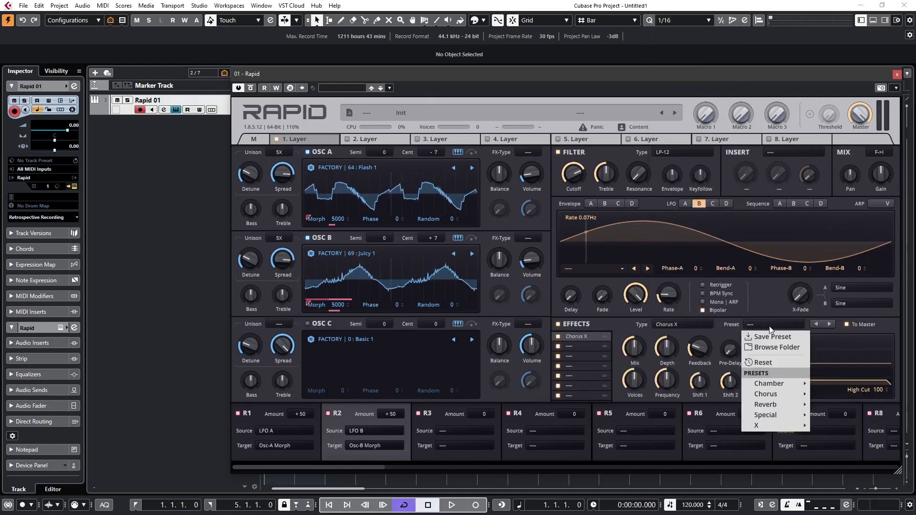
{"action": "mouse_move", "coordinate": [783, 394]}
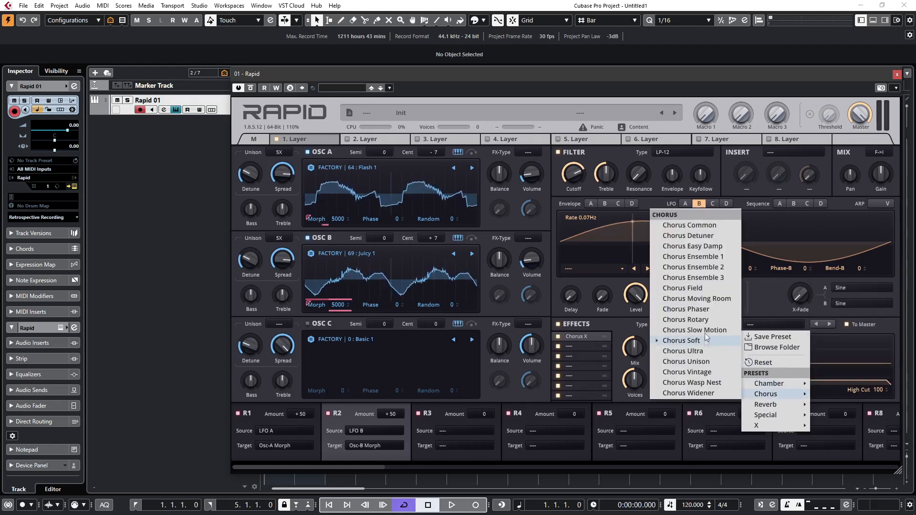
{"action": "left_click", "coordinate": [699, 256]}
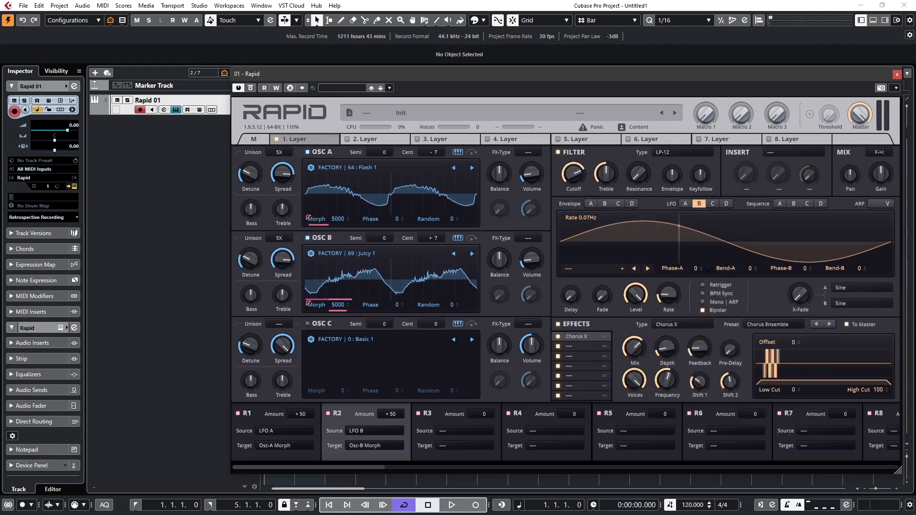
{"action": "left_click_drag", "start_coordinate": [634, 353], "coordinate": [634, 396]}
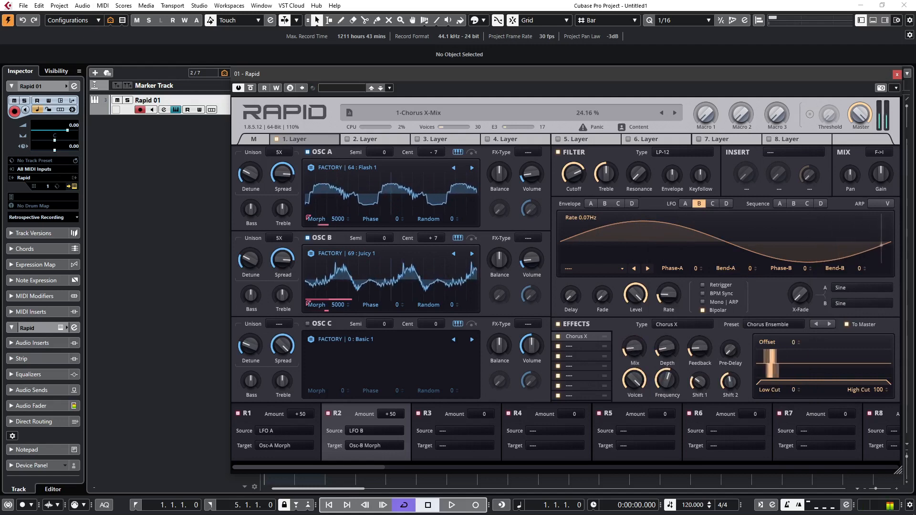
Add a Reverb in the second effect slot and load its Space Supernova preset
{"action": "left_click", "coordinate": [577, 349]}
{"action": "left_click", "coordinate": [695, 326]}
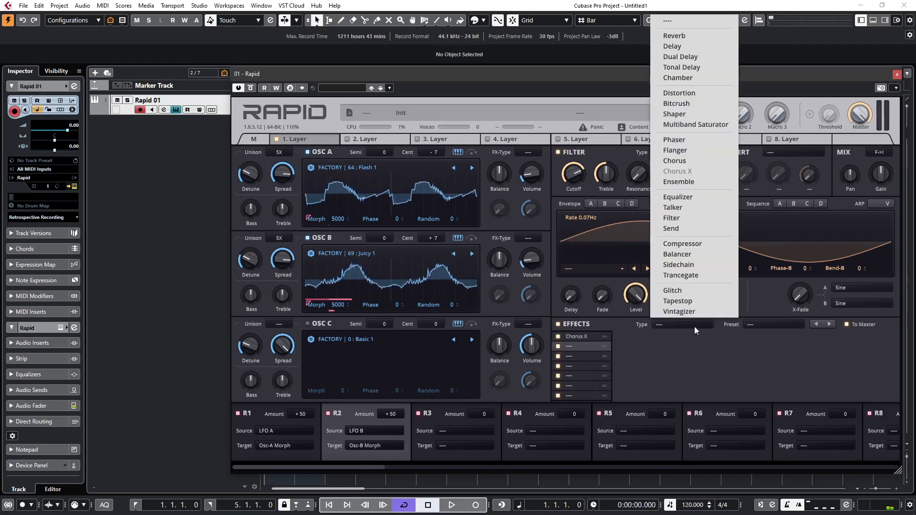
{"action": "left_click", "coordinate": [694, 38]}
{"action": "left_click", "coordinate": [786, 321]}
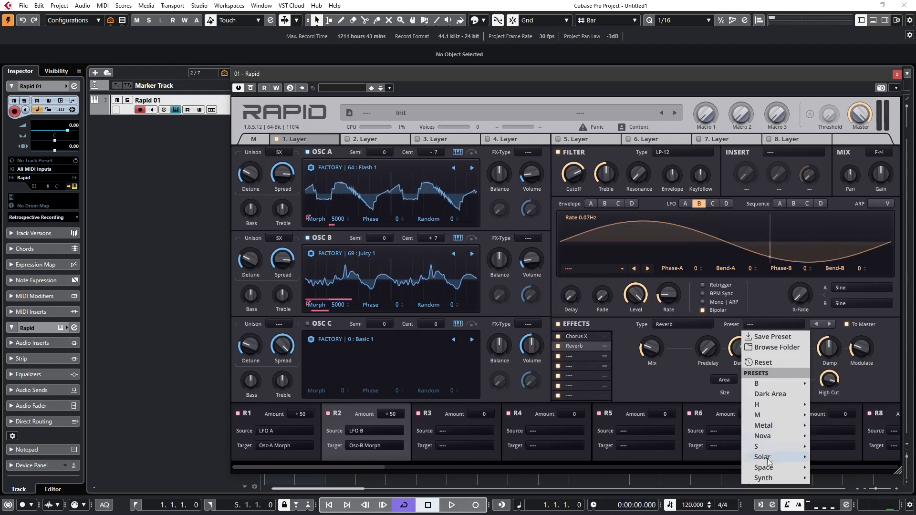
{"action": "mouse_move", "coordinate": [778, 468]}
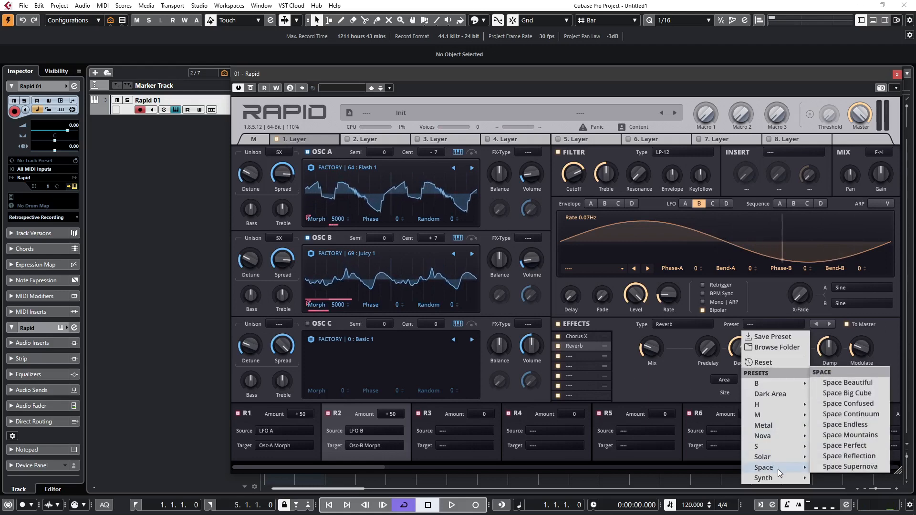
{"action": "left_click", "coordinate": [855, 467]}
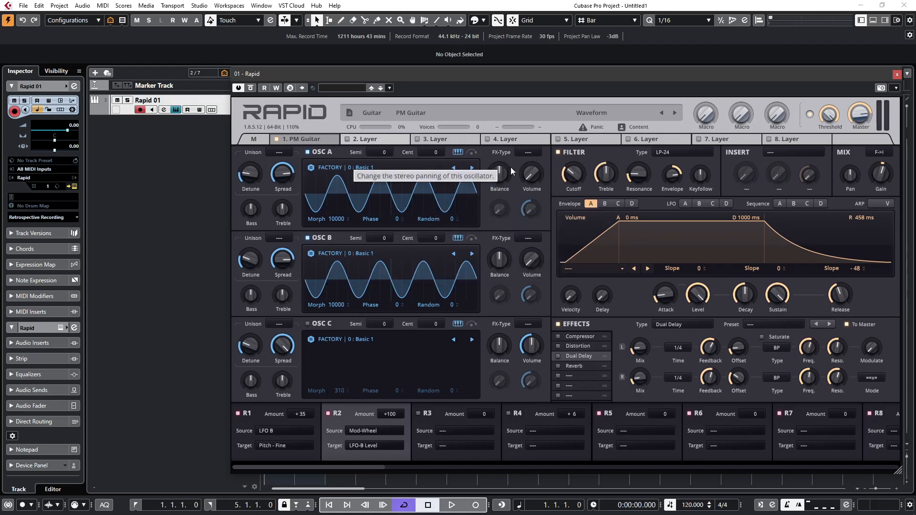
Set oscillator B's FX type to Phase Modulation | From Oscillator
{"action": "left_click", "coordinate": [533, 239]}
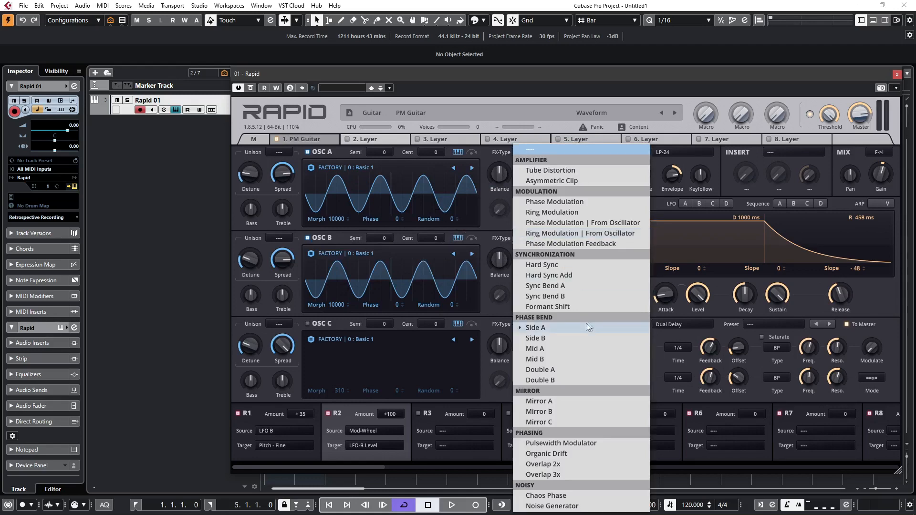
{"action": "left_click", "coordinate": [569, 223]}
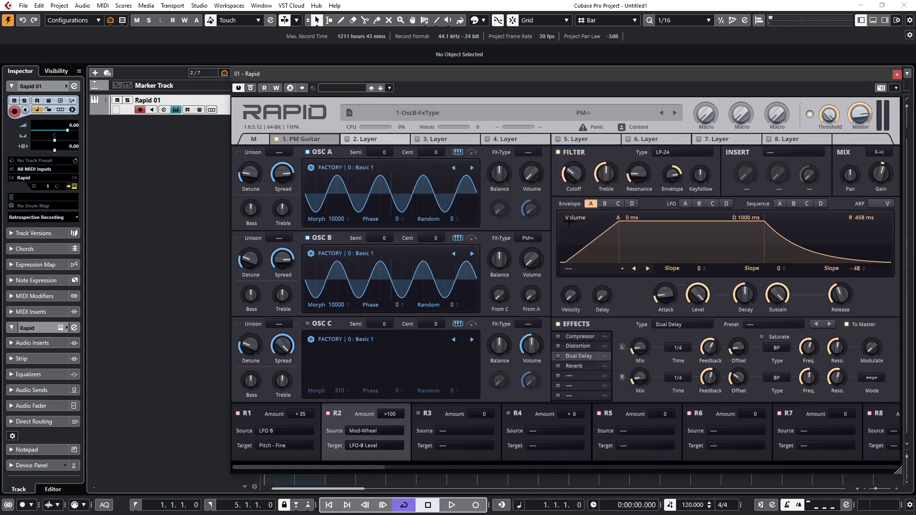
{"action": "left_click", "coordinate": [526, 176]}
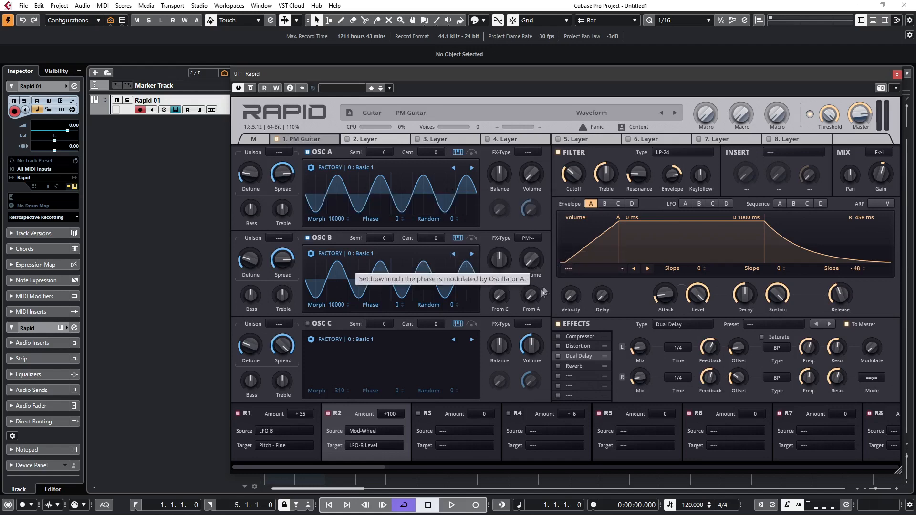
Raise oscillator B's volume and increase the amount of phase modulation it receives from oscillator A
{"action": "left_click", "coordinate": [531, 260]}
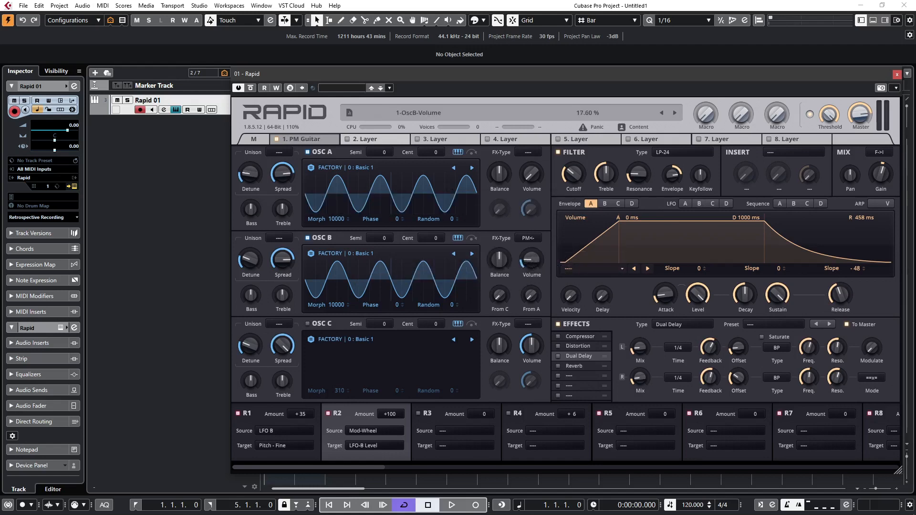
{"action": "left_click_drag", "start_coordinate": [530, 260], "coordinate": [530, 251]}
{"action": "left_click_drag", "start_coordinate": [531, 299], "coordinate": [531, 265]}
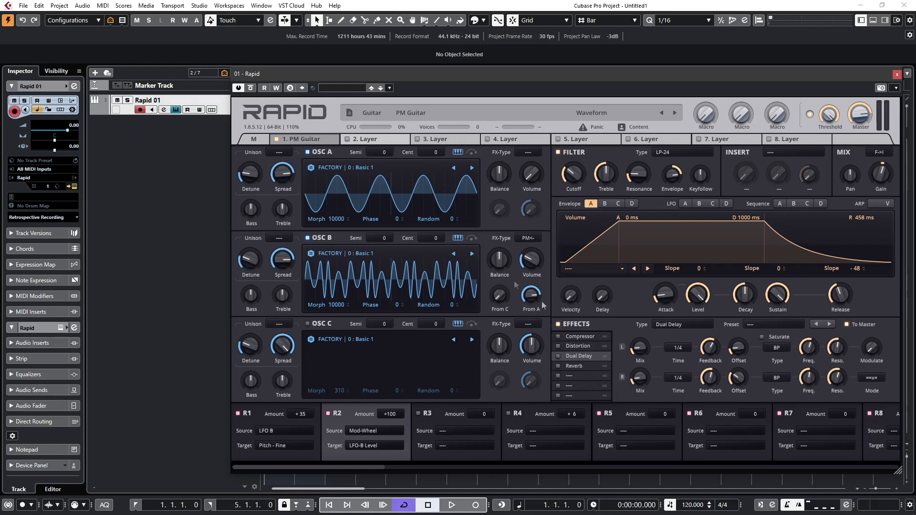
Transpose oscillator A to -12 semitones and set the wavetable morph to 6930 for oscillator A and 6470 for oscillator B
{"action": "left_click", "coordinate": [385, 152]}
{"action": "left_click_drag", "start_coordinate": [384, 151], "coordinate": [384, 178]}
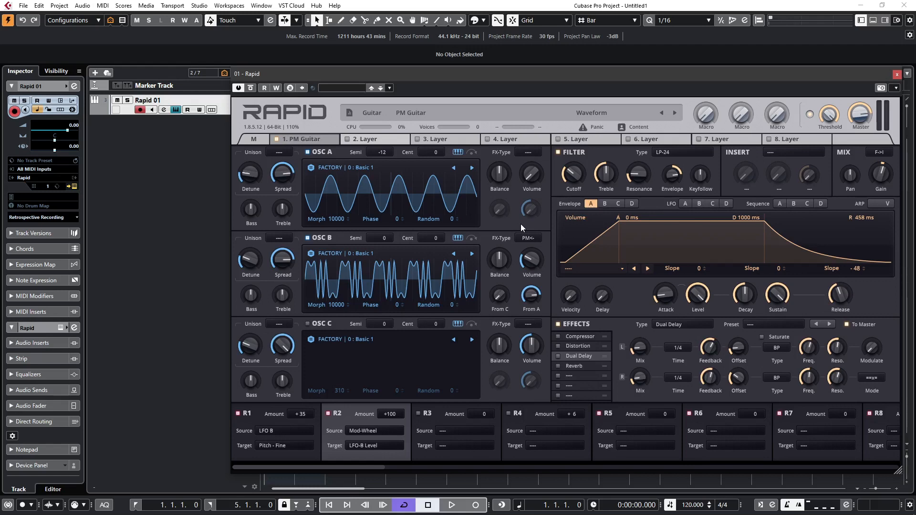
{"action": "left_click_drag", "start_coordinate": [335, 219], "coordinate": [335, 246]}
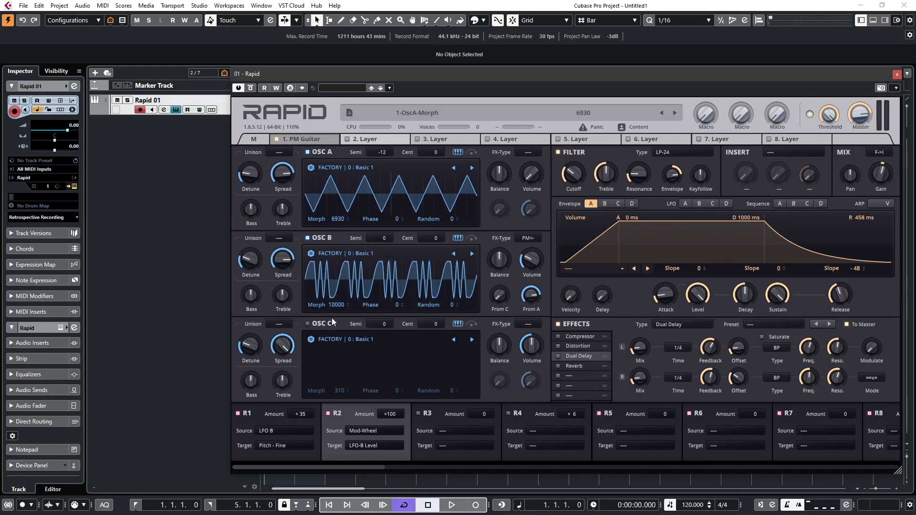
{"action": "left_click_drag", "start_coordinate": [336, 305], "coordinate": [336, 328]}
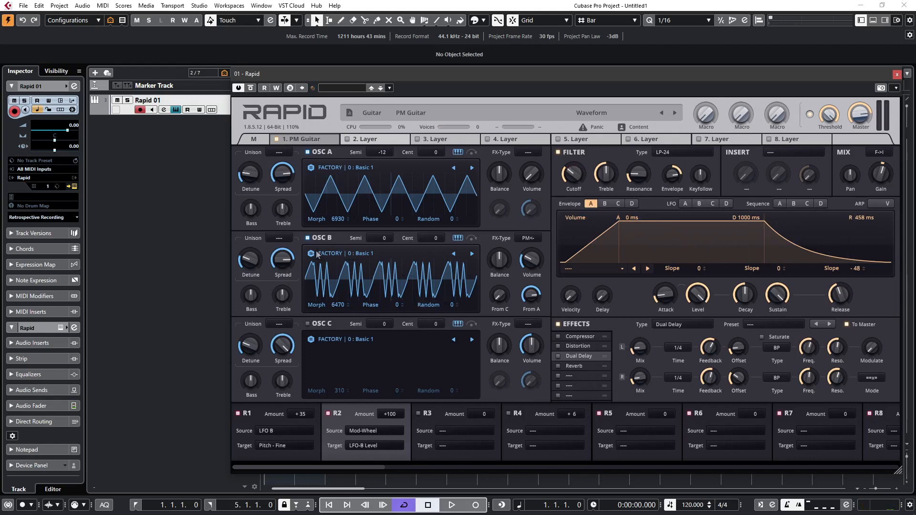
Turn off oscillator B and set oscillator A's FX type to Phase Modulation
{"action": "left_click", "coordinate": [308, 238]}
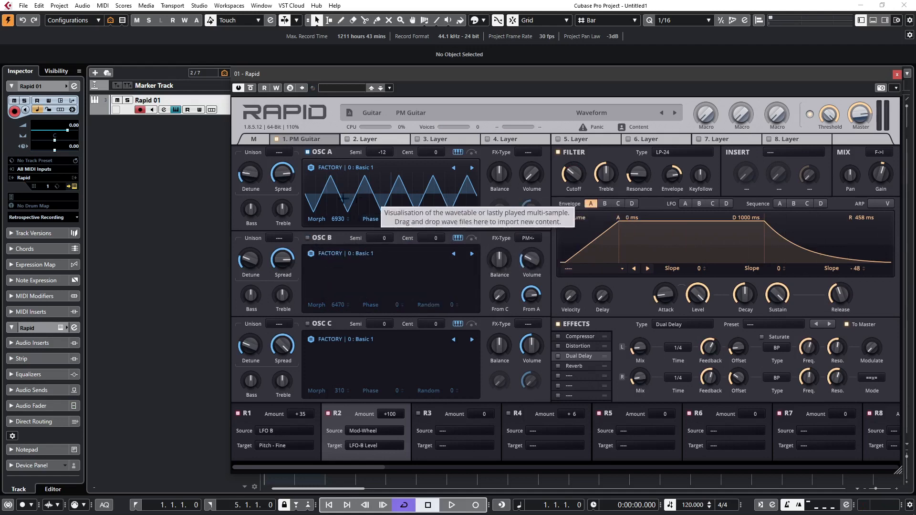
{"action": "left_click", "coordinate": [535, 153]}
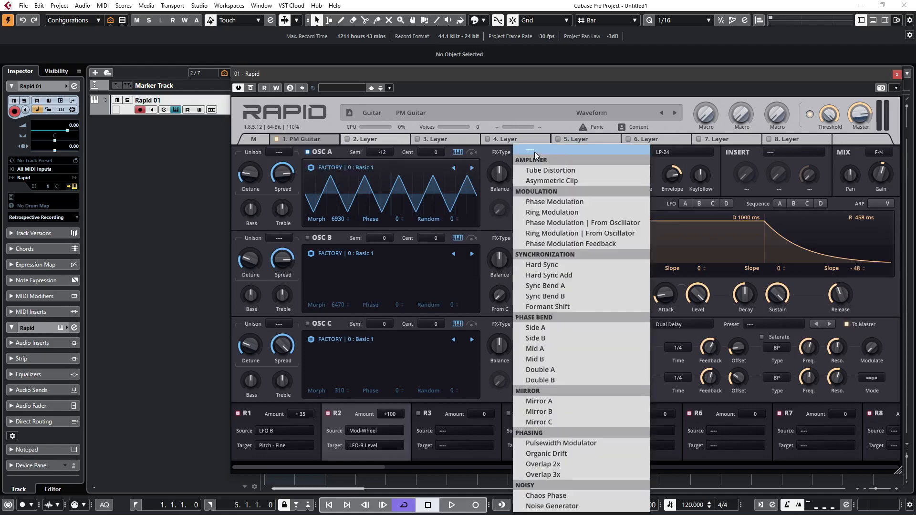
{"action": "left_click", "coordinate": [563, 203]}
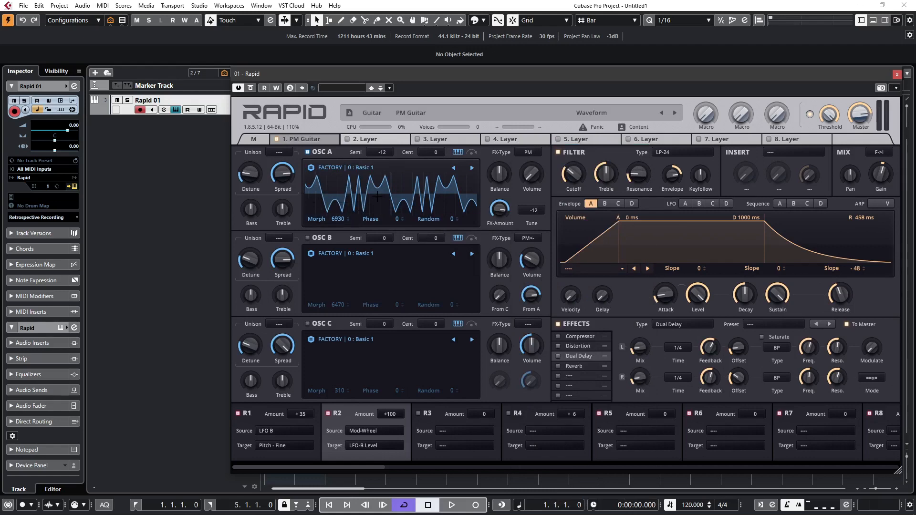
Set oscillator A's volume to 31.60 % and sweep its phase modulation amount down and back up
{"action": "mouse_move", "coordinate": [500, 212]}
{"action": "left_mouse_down"}
{"action": "mouse_move", "coordinate": [500, 241]}
{"action": "mouse_move", "coordinate": [499, 214]}
{"action": "left_mouse_up"}
{"action": "left_click_drag", "start_coordinate": [539, 175], "coordinate": [540, 191]}
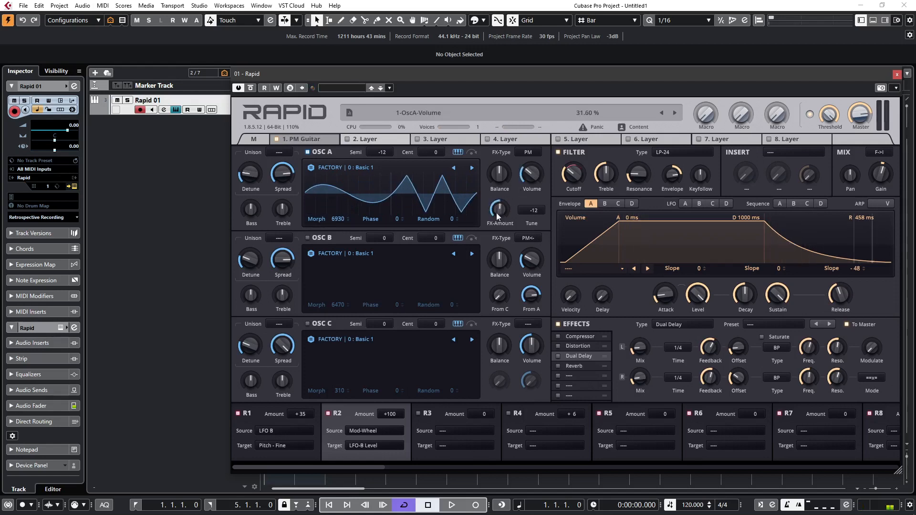
{"action": "left_click_drag", "start_coordinate": [496, 218], "coordinate": [496, 201]}
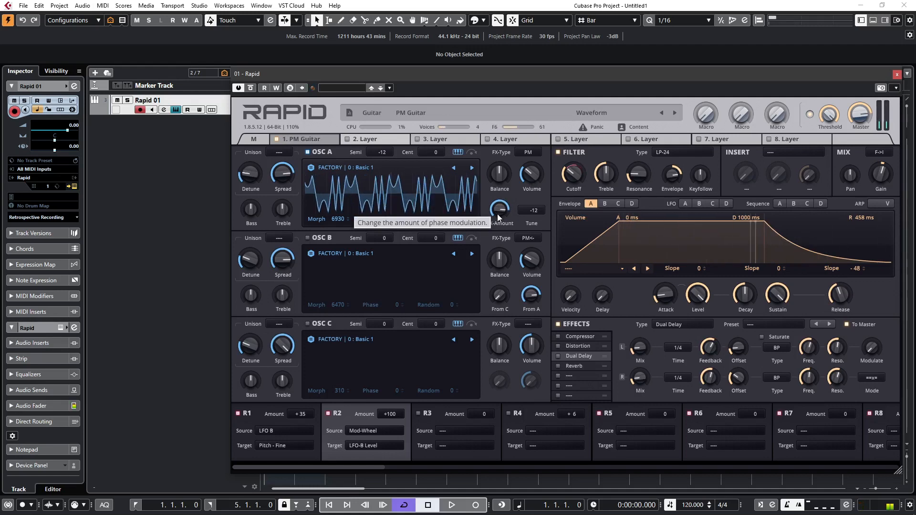
Set oscillator A's semitone transposition to 0 and enable the Dual Delay and Reverb effects
{"action": "left_click_drag", "start_coordinate": [381, 154], "coordinate": [381, 89]}
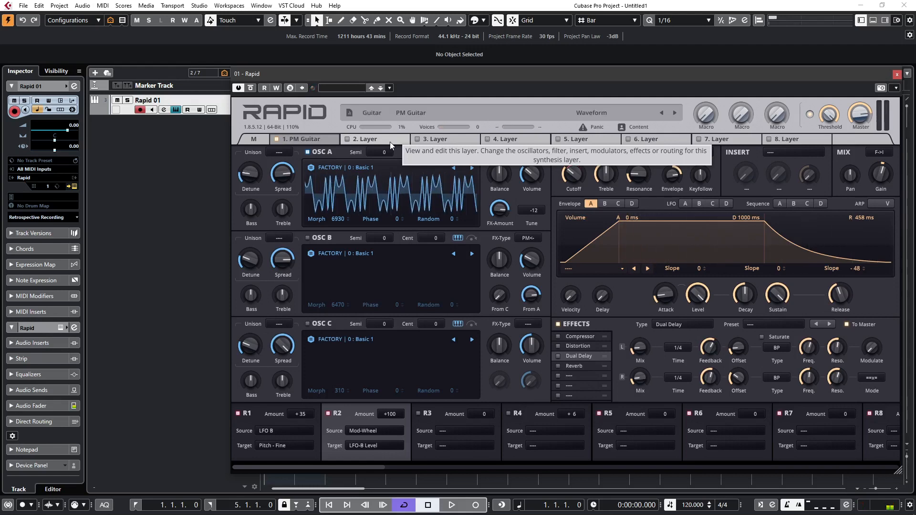
{"action": "left_click", "coordinate": [559, 356]}
{"action": "left_click", "coordinate": [559, 366]}
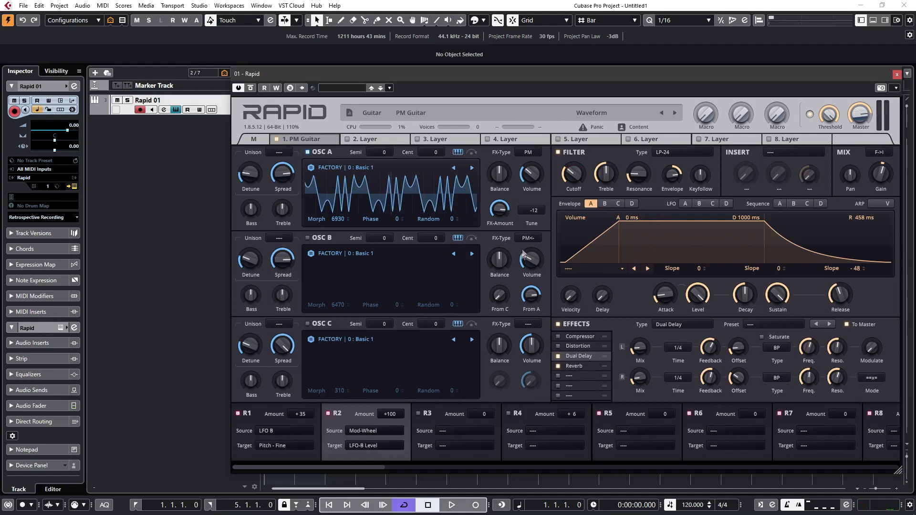
Adjust the tune of oscillator A's phase modulator and enable the Compressor effect
{"action": "left_click", "coordinate": [533, 211]}
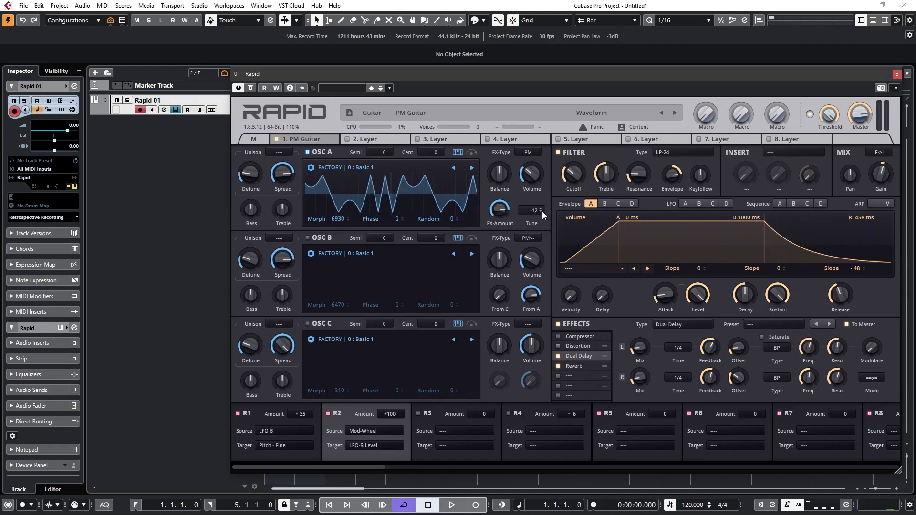
{"action": "mouse_move", "coordinate": [540, 211]}
{"action": "left_mouse_down"}
{"action": "mouse_move", "coordinate": [541, 198]}
{"action": "mouse_move", "coordinate": [541, 211]}
{"action": "left_mouse_up"}
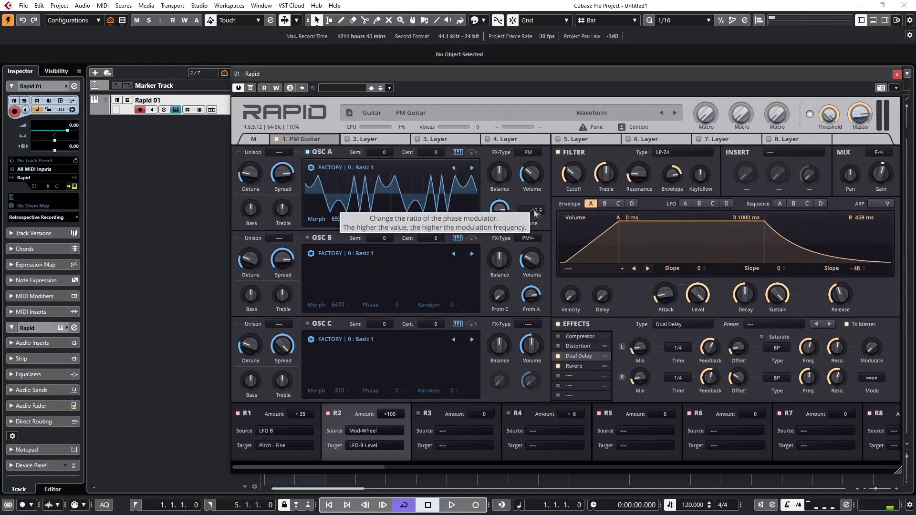
{"action": "left_click", "coordinate": [559, 337]}
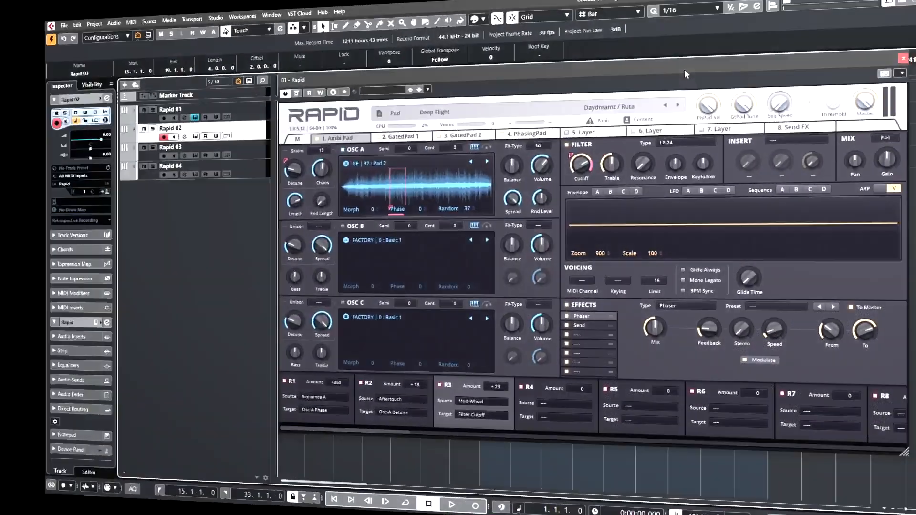
Play the Rapid 5 project and view the instruments of tracks Rapid 02, Rapid 03 and Rapid 01 during playback
{"action": "key", "text": "space"}
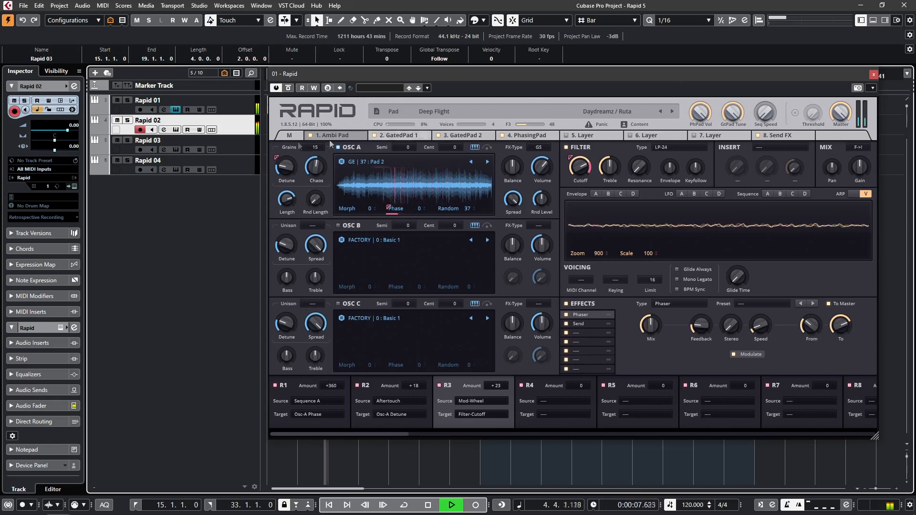
{"action": "left_click", "coordinate": [176, 130]}
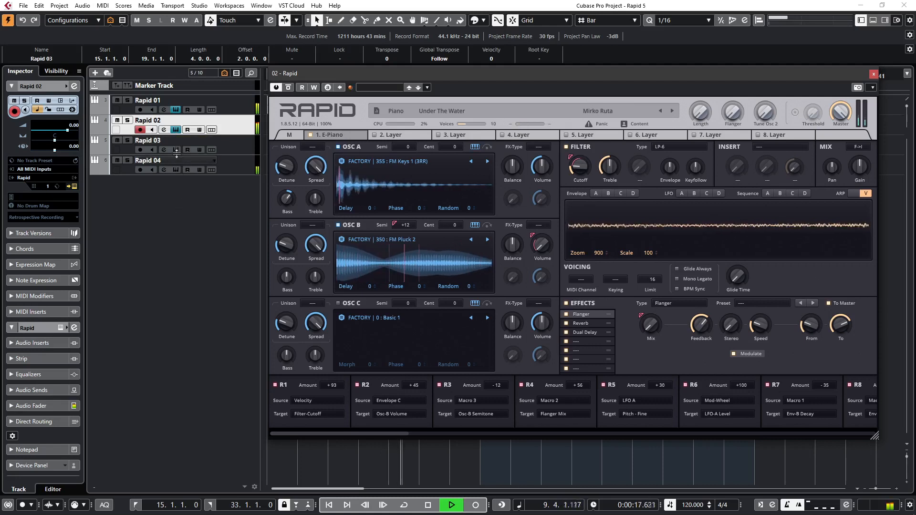
{"action": "left_click", "coordinate": [176, 150]}
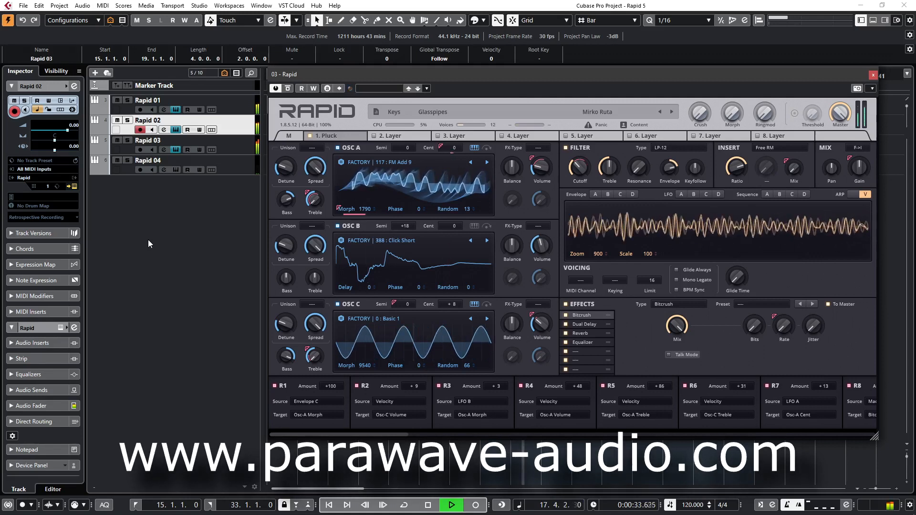
{"action": "left_click", "coordinate": [177, 110]}
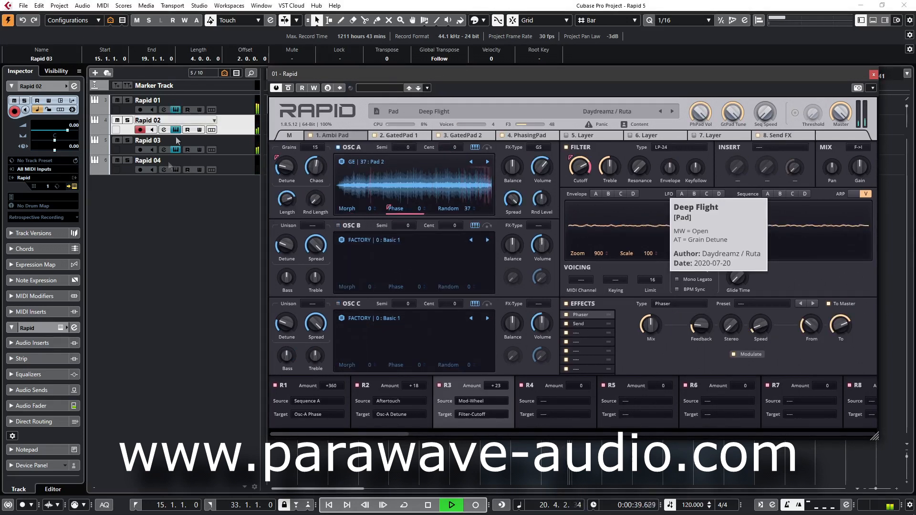